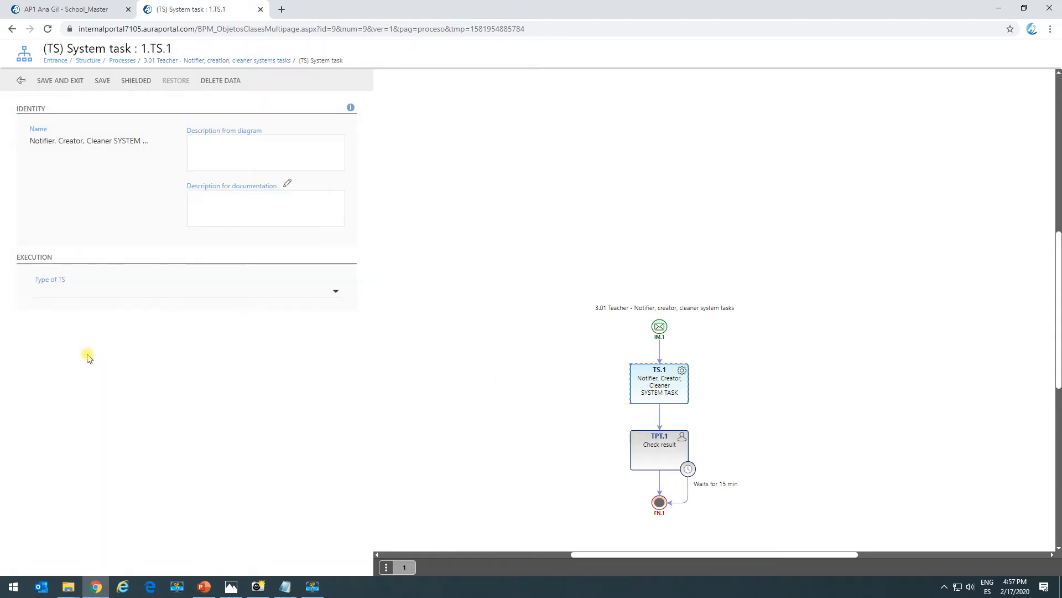
Configure system task TS.1 as type CLEANER with the function Deletes integrated documents
{"action": "left_click", "coordinate": [126, 291]}
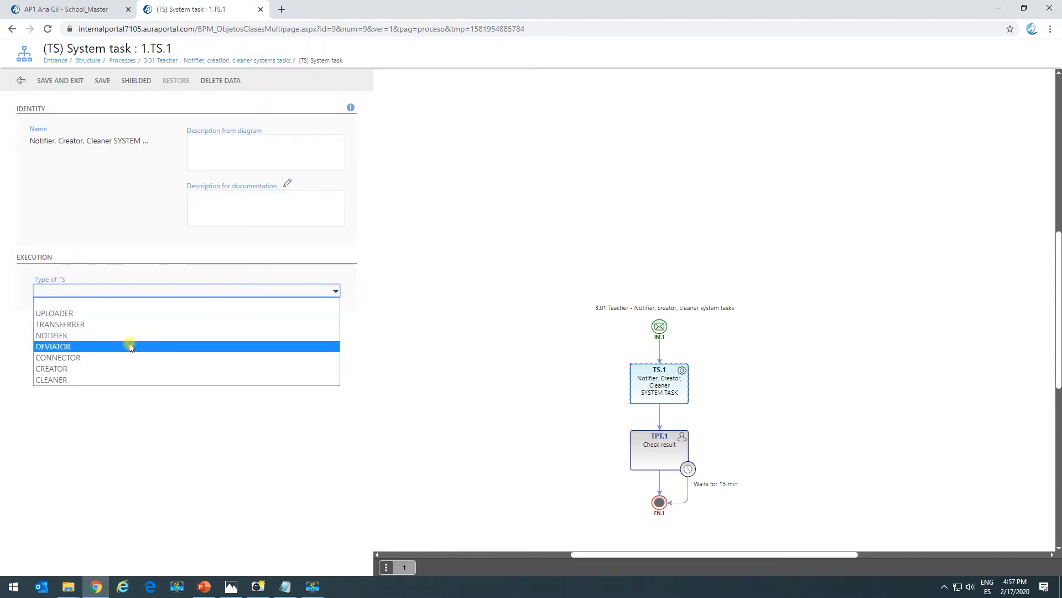
{"action": "left_click", "coordinate": [78, 379]}
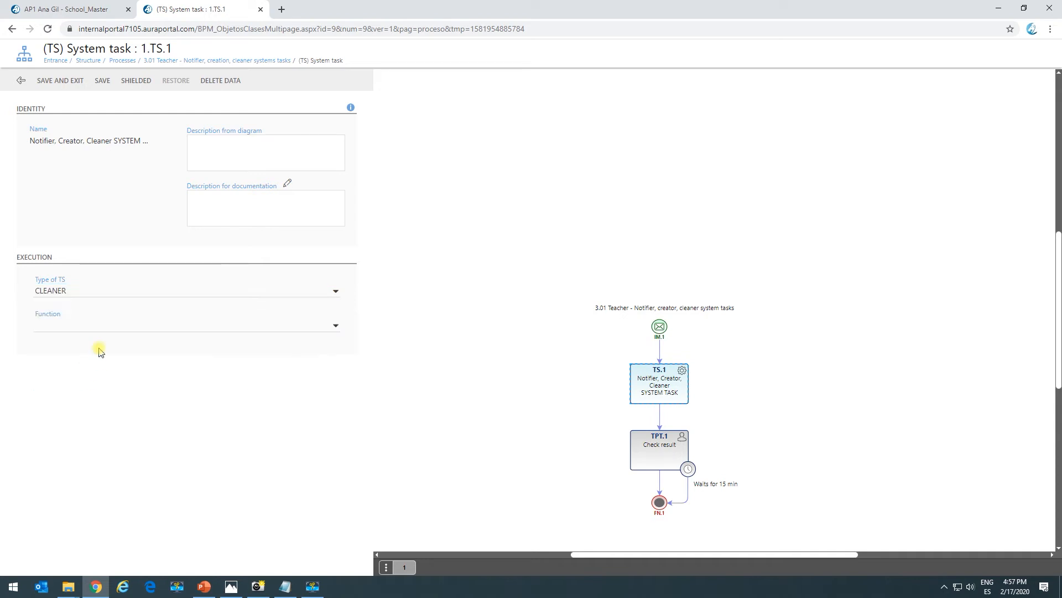
{"action": "left_click", "coordinate": [121, 325]}
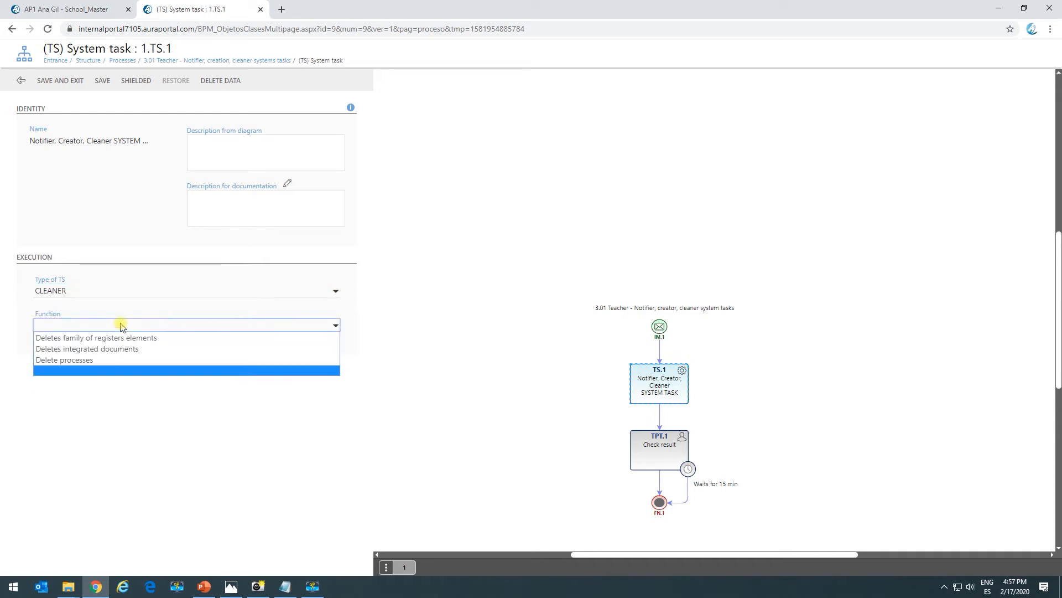
{"action": "left_click", "coordinate": [92, 354]}
{"action": "left_click", "coordinate": [52, 370]}
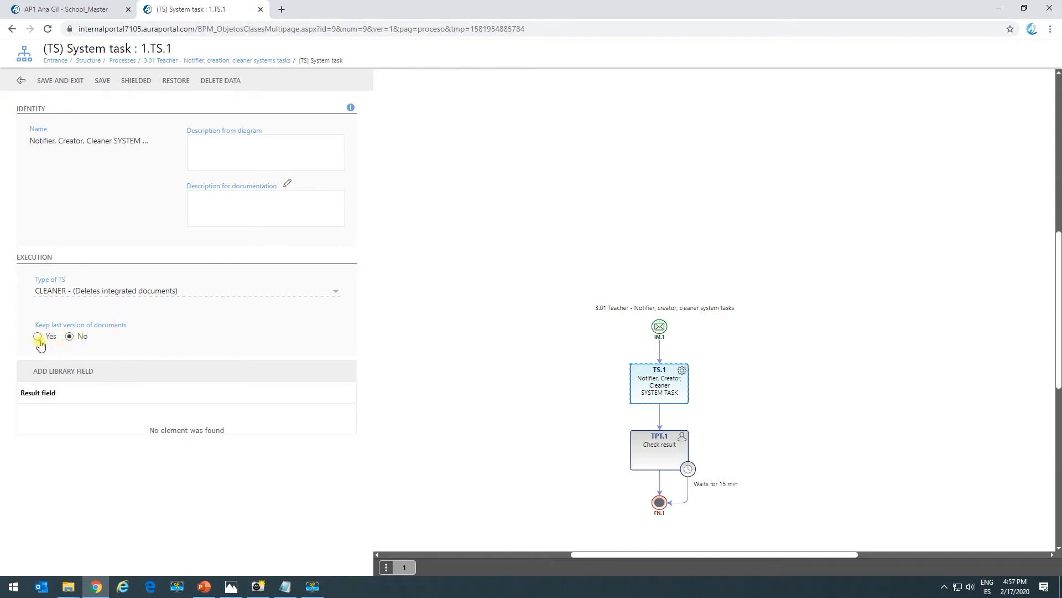
Add the Documents library field to the TS.1 cleaner task and save the configuration
{"action": "left_click", "coordinate": [62, 381]}
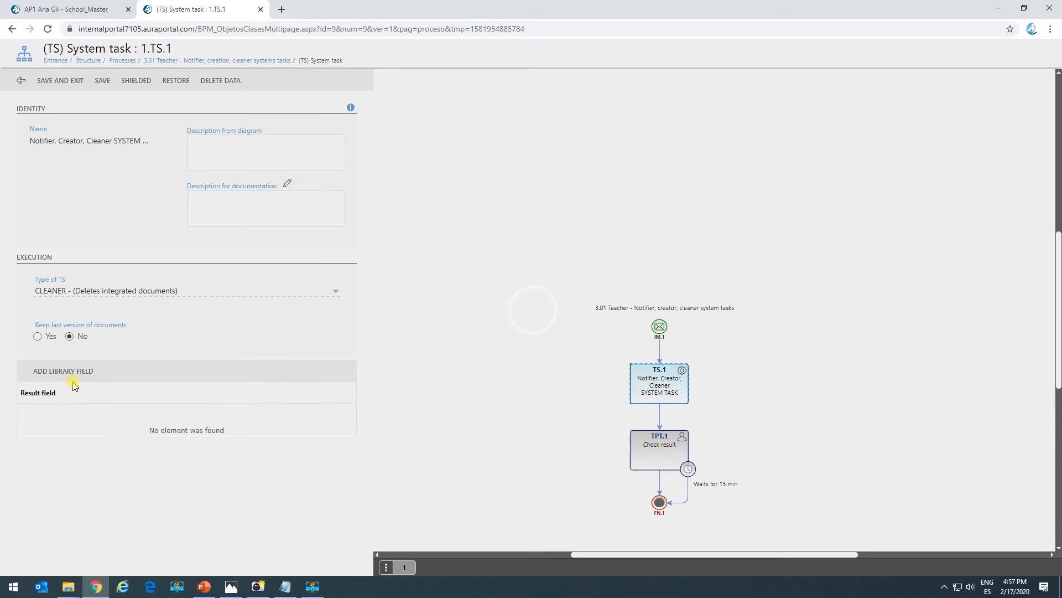
{"action": "left_click", "coordinate": [307, 283]}
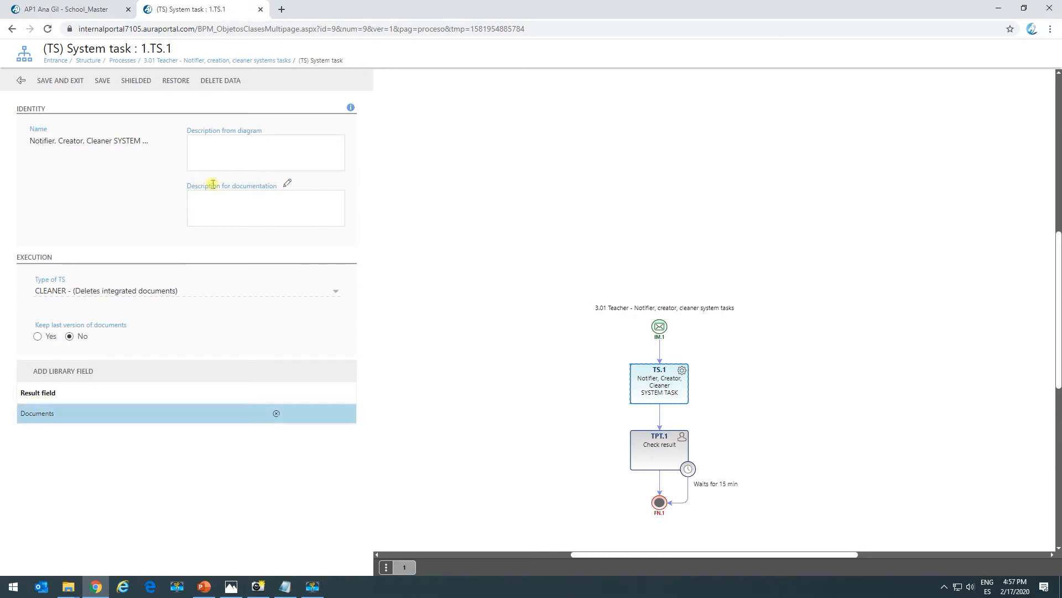
{"action": "left_click", "coordinate": [72, 87]}
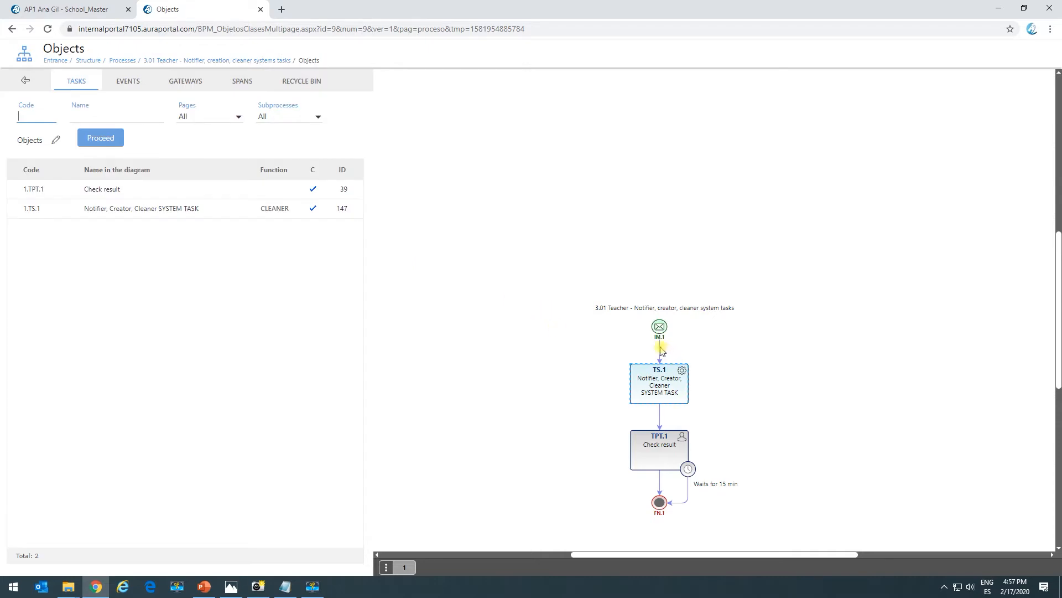
Copy the employees' access URL of start event IM.1 and open it in a new browser tab
{"action": "left_click", "coordinate": [660, 328]}
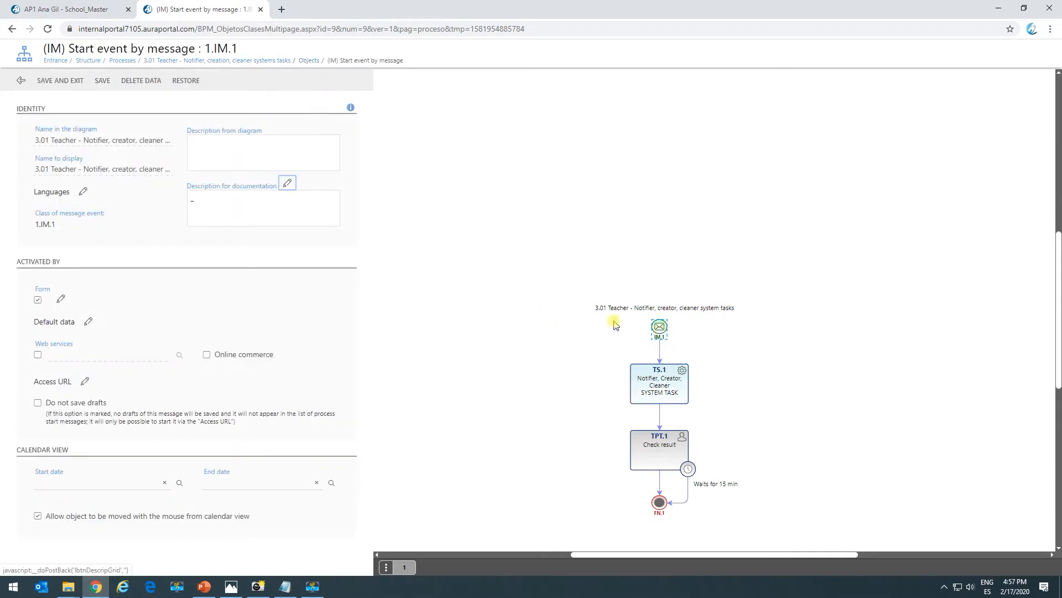
{"action": "left_click", "coordinate": [83, 382]}
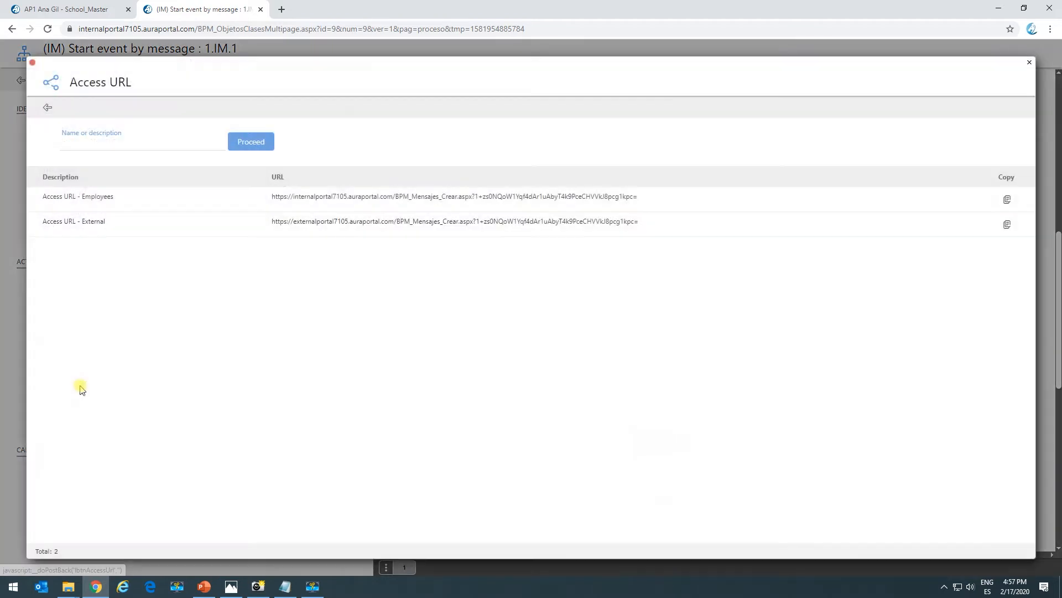
{"action": "left_click", "coordinate": [1008, 200]}
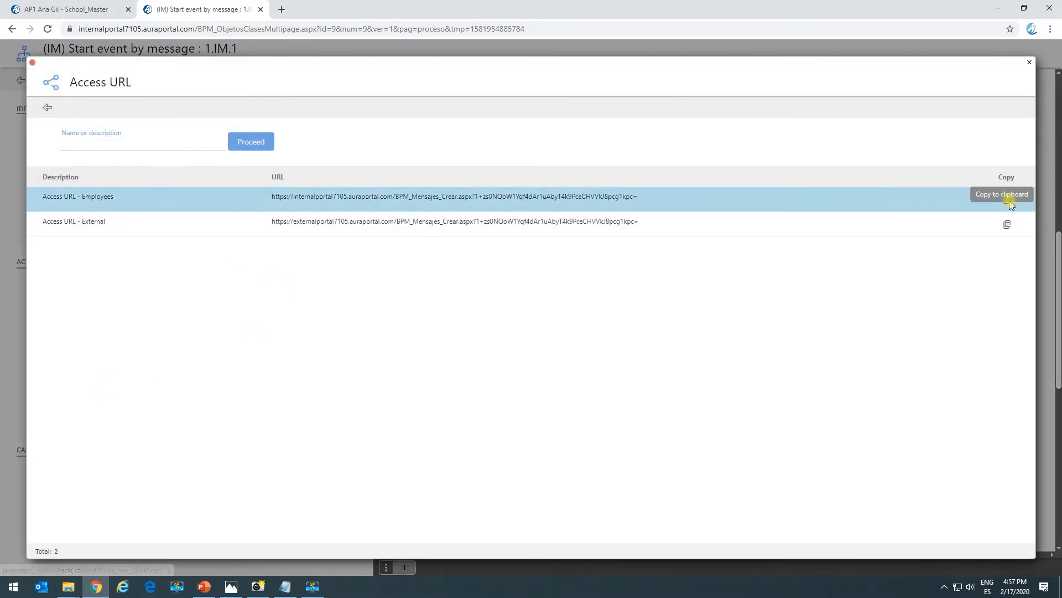
{"action": "left_click", "coordinate": [283, 9]}
{"action": "key", "text": "ctrl+v"}
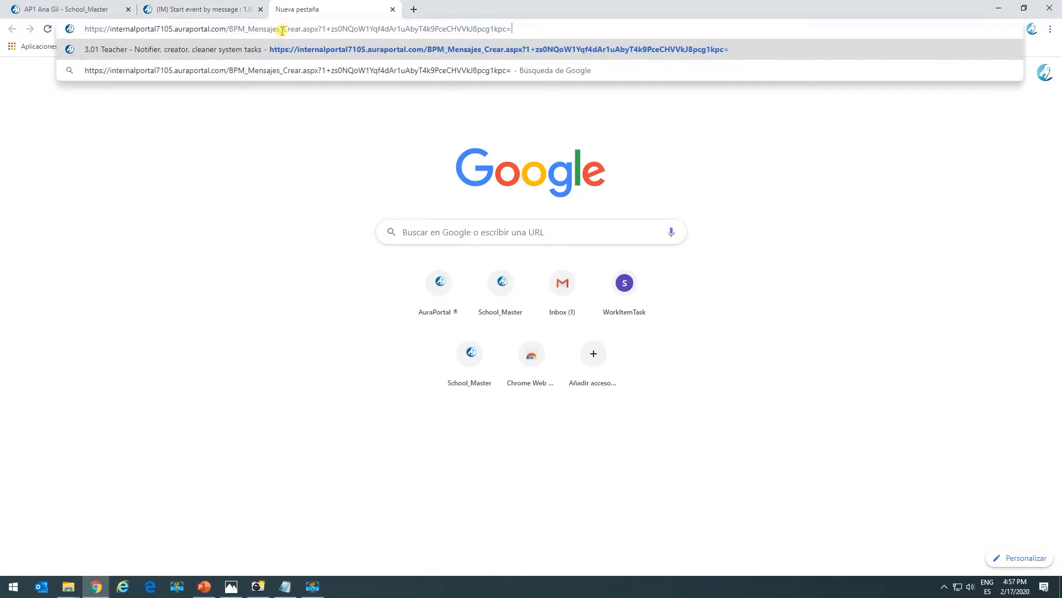
{"action": "key", "text": "Return"}
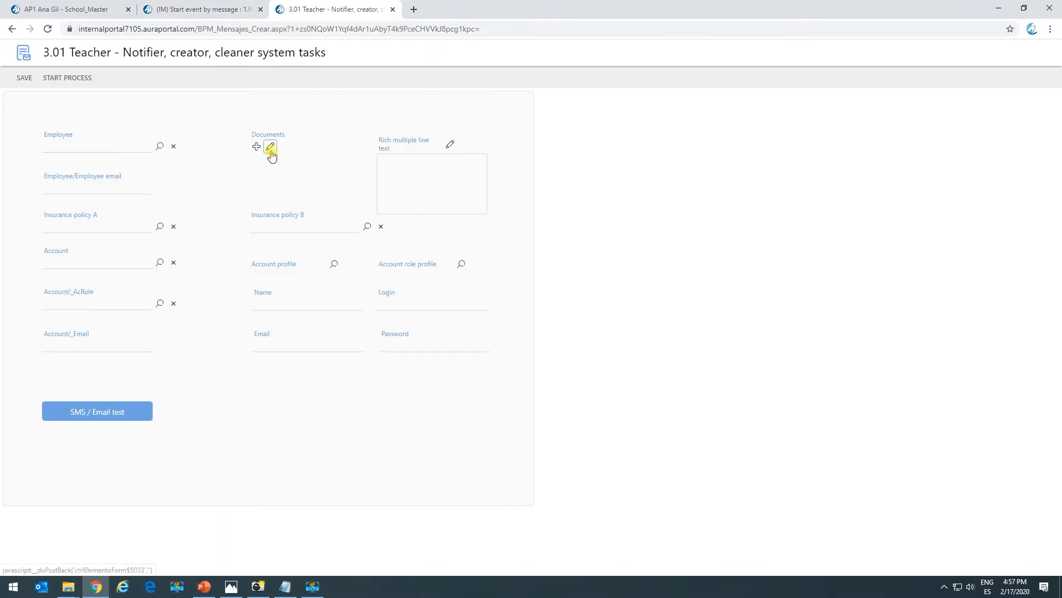
Integrate the 3.04 ID PDF from the Desktop into the form's Documents field and start the process
{"action": "left_click", "coordinate": [270, 147]}
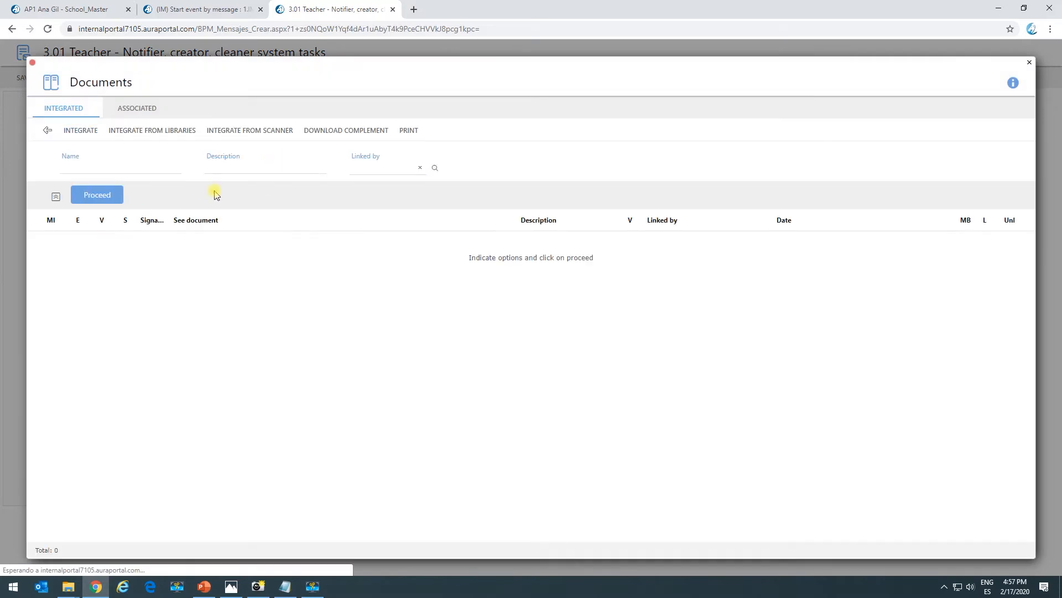
{"action": "left_click", "coordinate": [83, 131]}
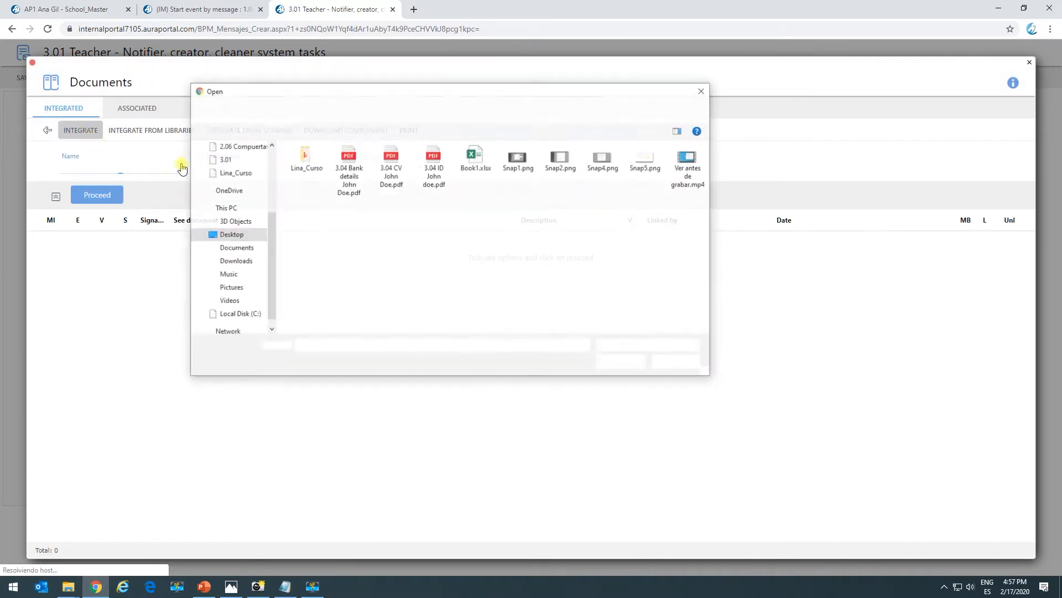
{"action": "left_click", "coordinate": [434, 166]}
{"action": "left_click", "coordinate": [618, 363]}
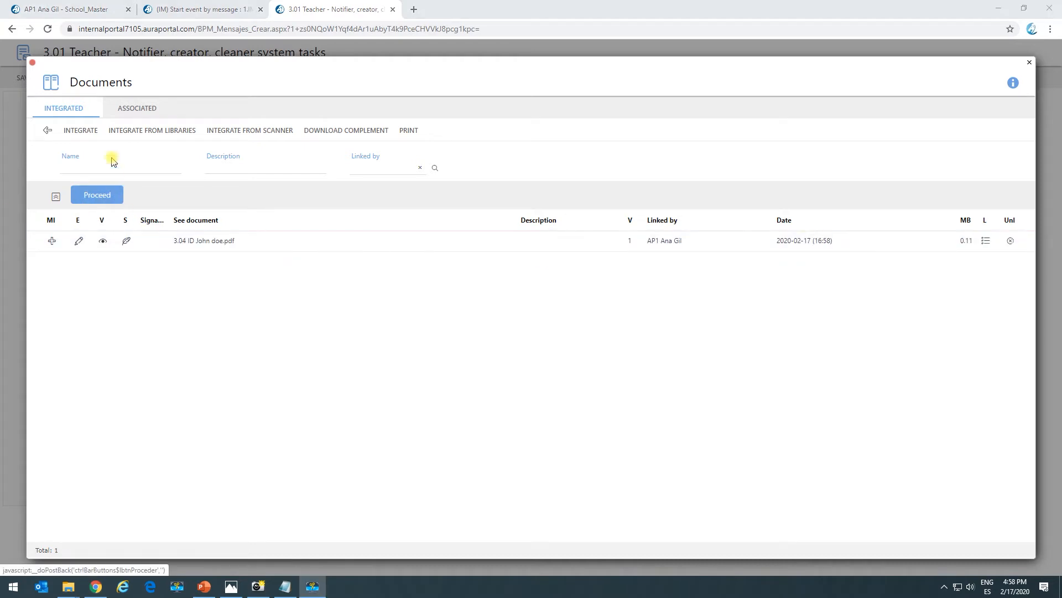
{"action": "left_click", "coordinate": [48, 133]}
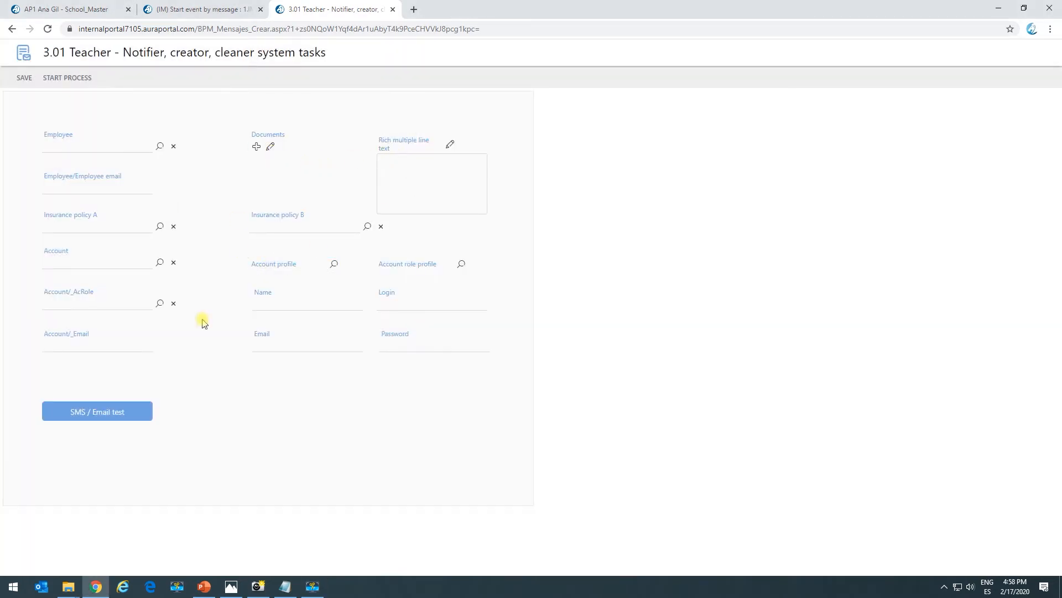
{"action": "left_click", "coordinate": [71, 81]}
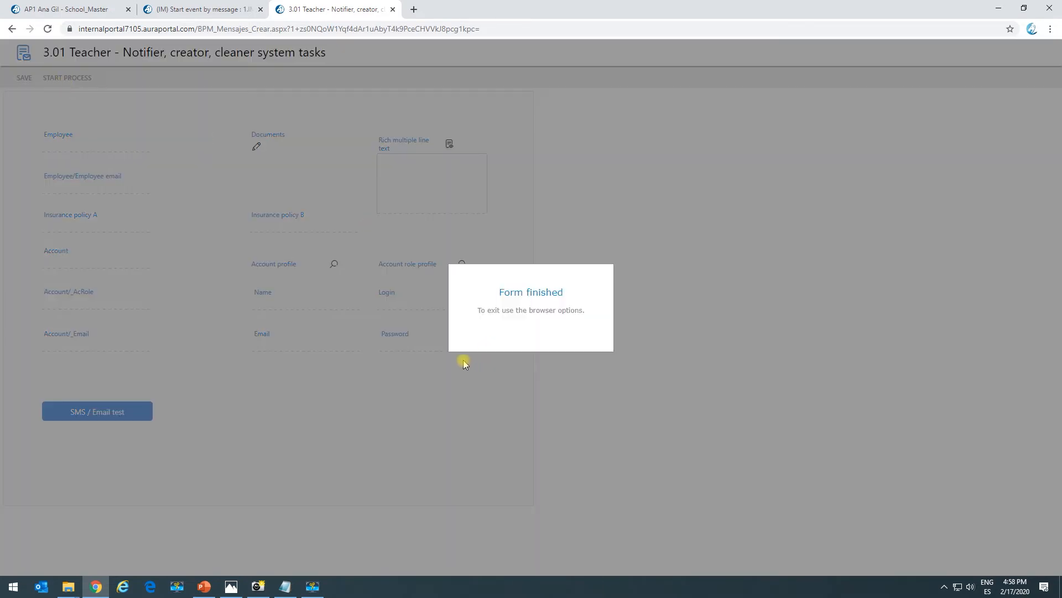
Close the Access URL list and review the pending Check result task of the process in My tasks
{"action": "left_click", "coordinate": [216, 9]}
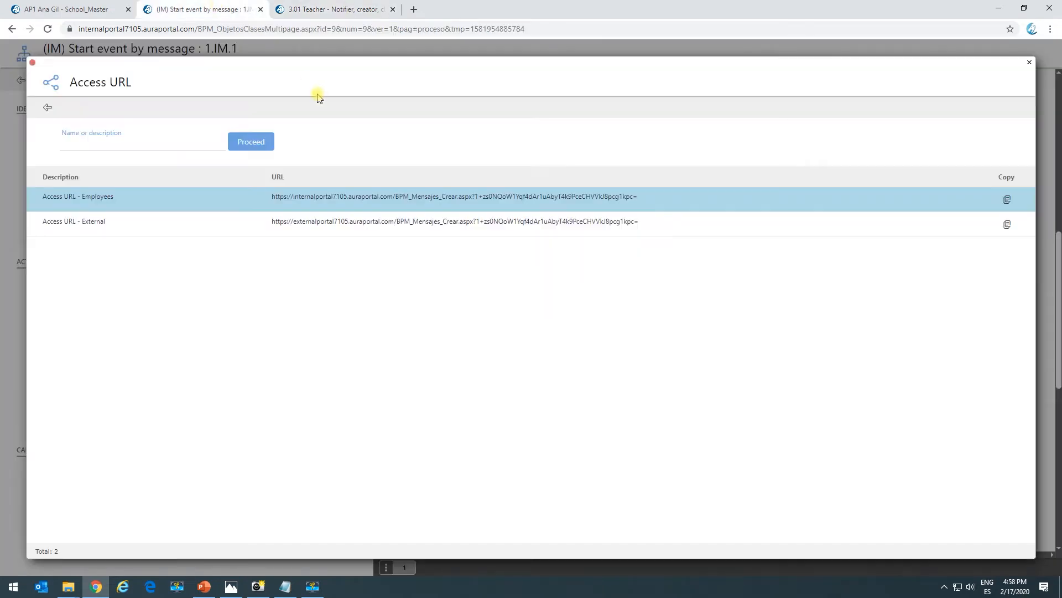
{"action": "left_click", "coordinate": [48, 109]}
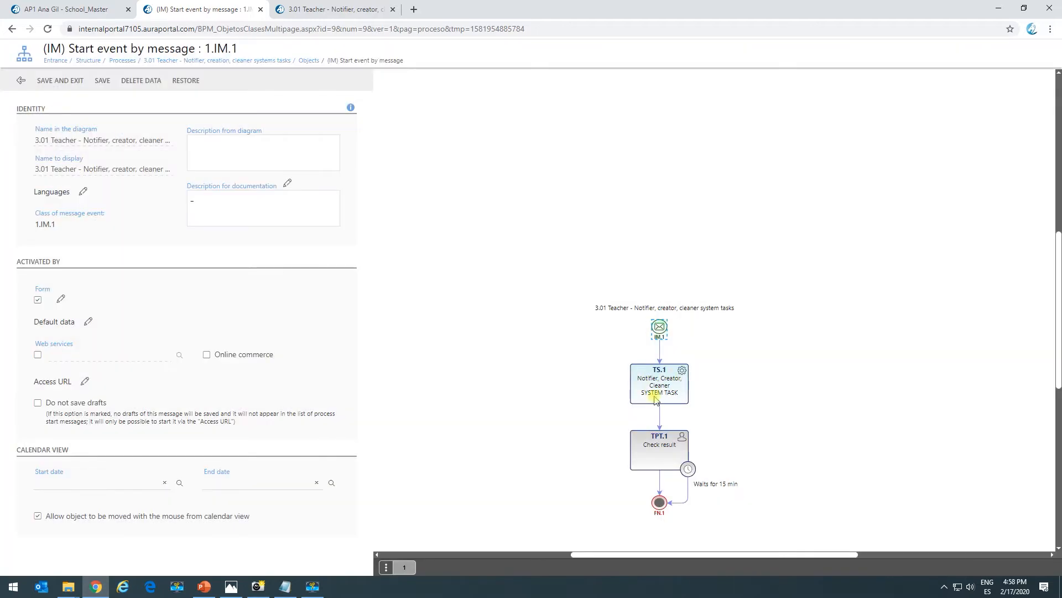
{"action": "scroll", "coordinate": [656, 399], "scroll_direction": "down", "scroll_amount": 3}
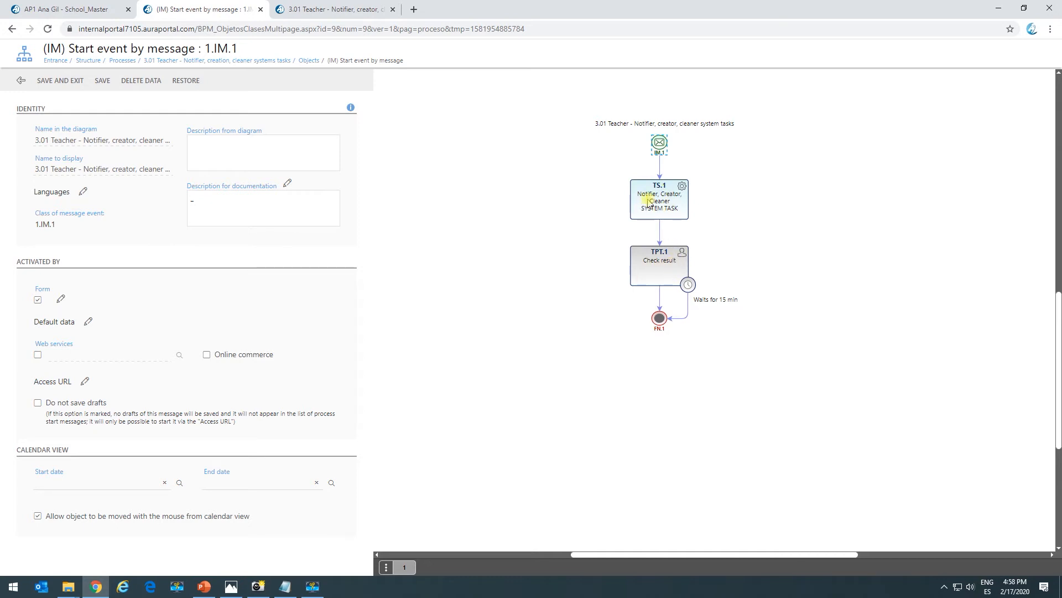
{"action": "left_click", "coordinate": [86, 9]}
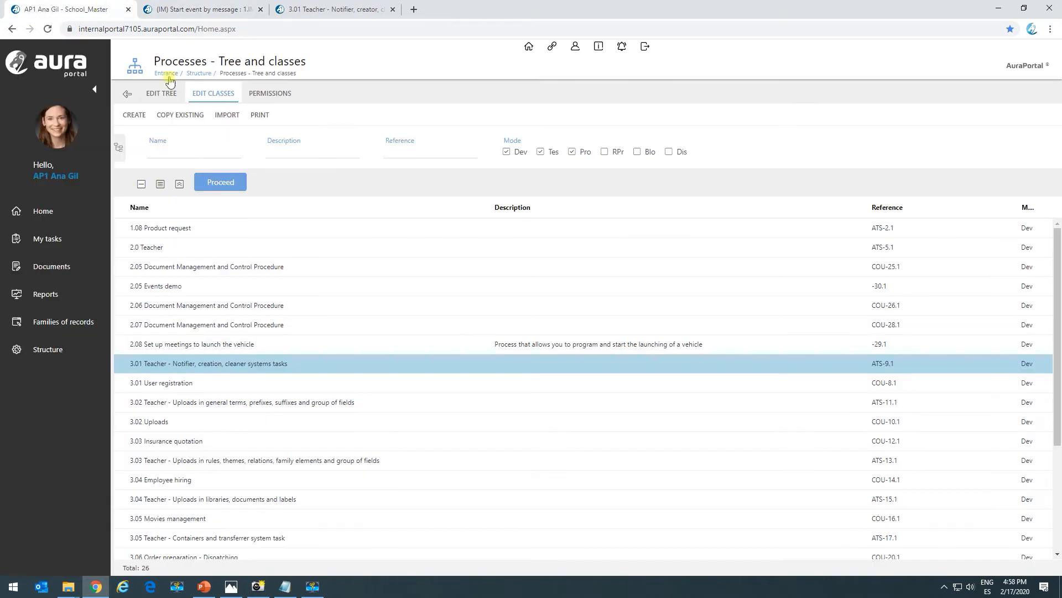
{"action": "left_click", "coordinate": [75, 238]}
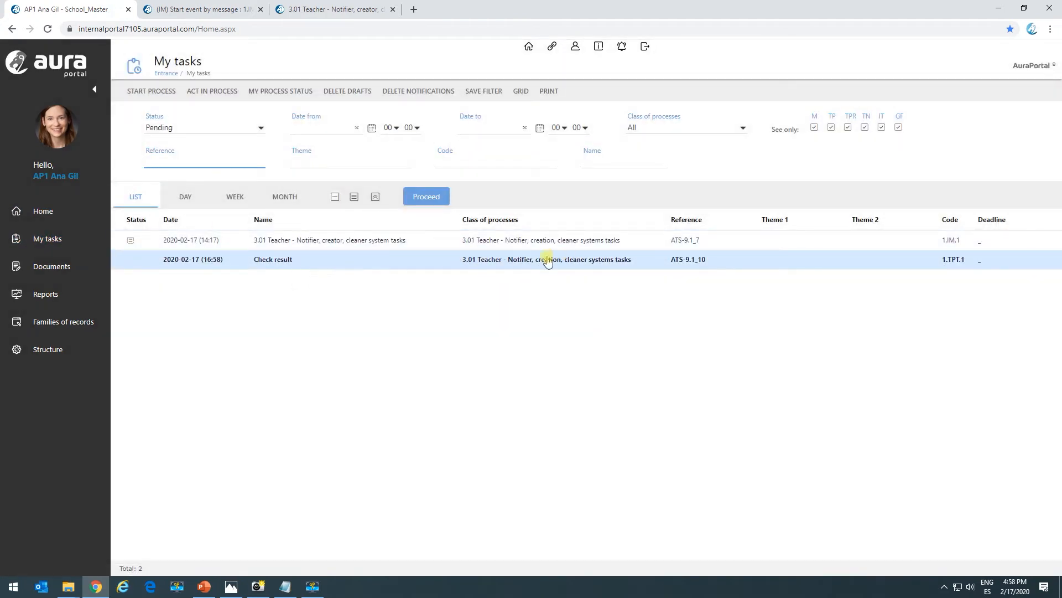
{"action": "left_click", "coordinate": [379, 271]}
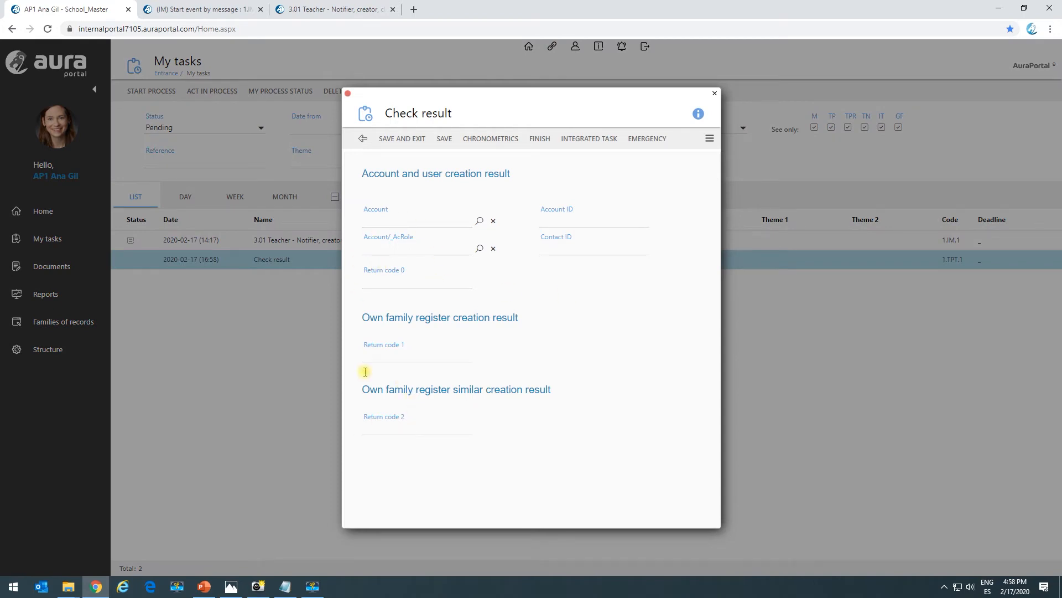
{"action": "left_click", "coordinate": [711, 91]}
Open execution ATS-9.1_10 of the 3.01 Teacher process in process monitoring and check its path and documents
{"action": "left_click", "coordinate": [50, 295]}
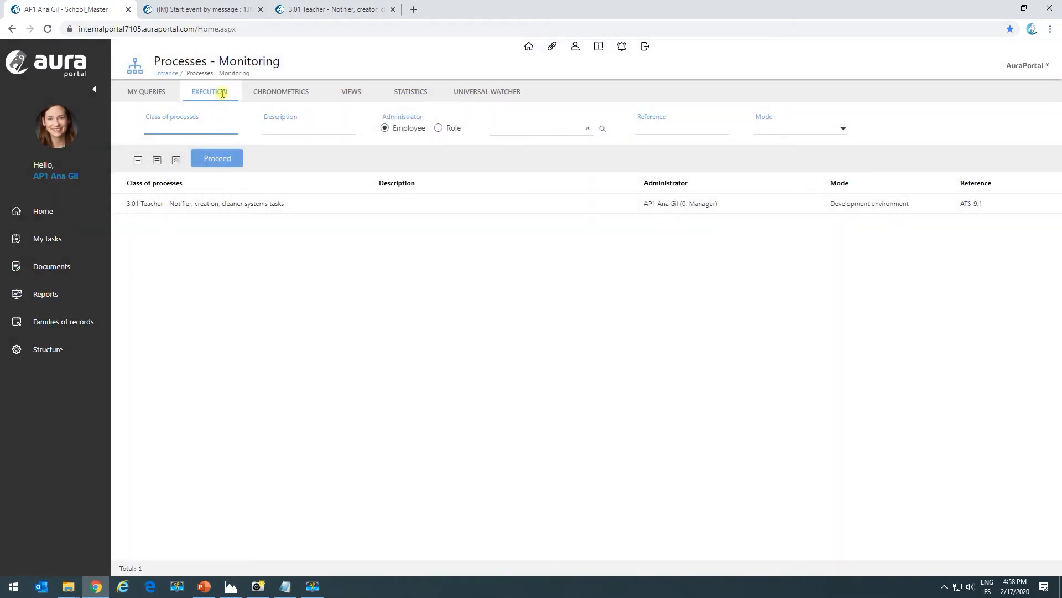
{"action": "double_click", "coordinate": [202, 206]}
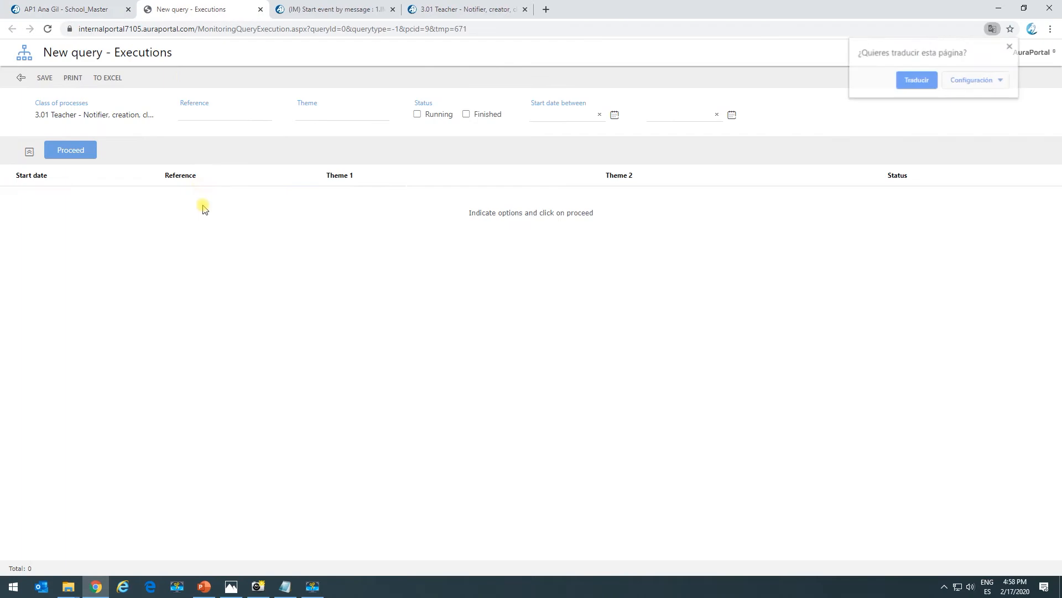
{"action": "left_click", "coordinate": [76, 160]}
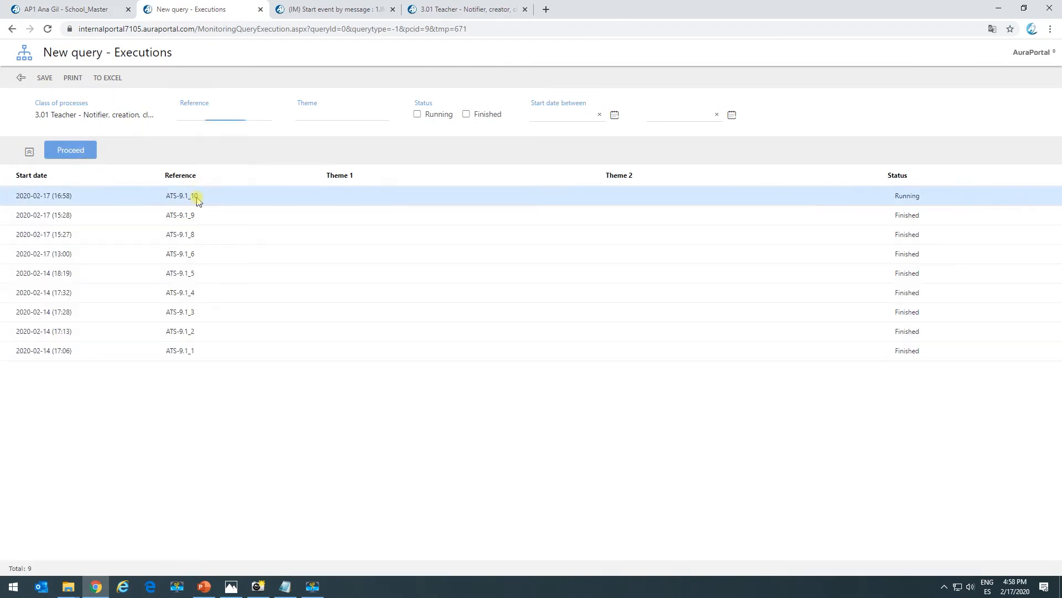
{"action": "double_click", "coordinate": [197, 200]}
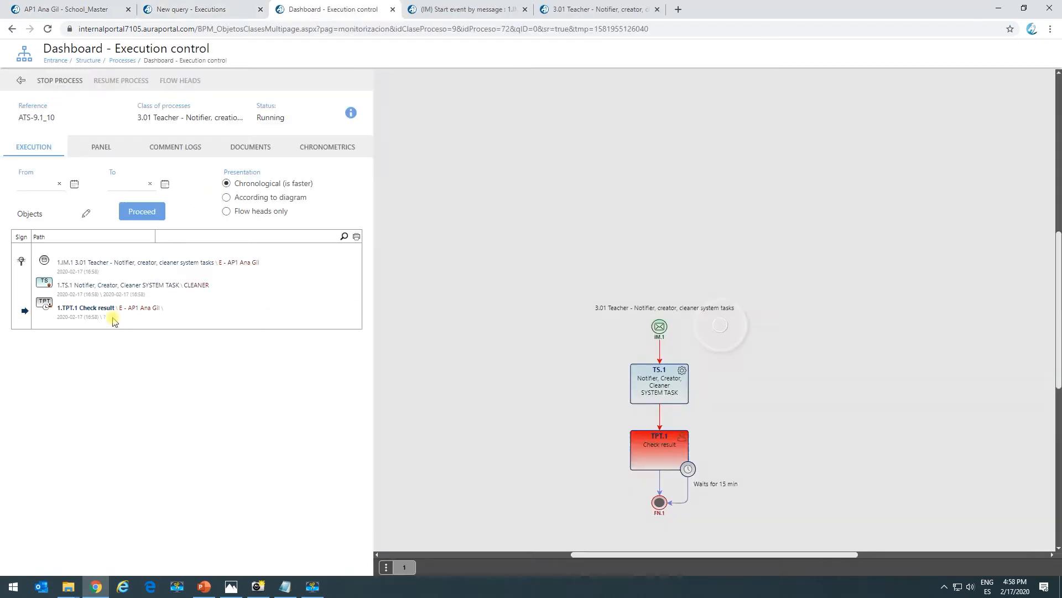
{"action": "scroll", "coordinate": [523, 359], "scroll_direction": "down", "scroll_amount": 3}
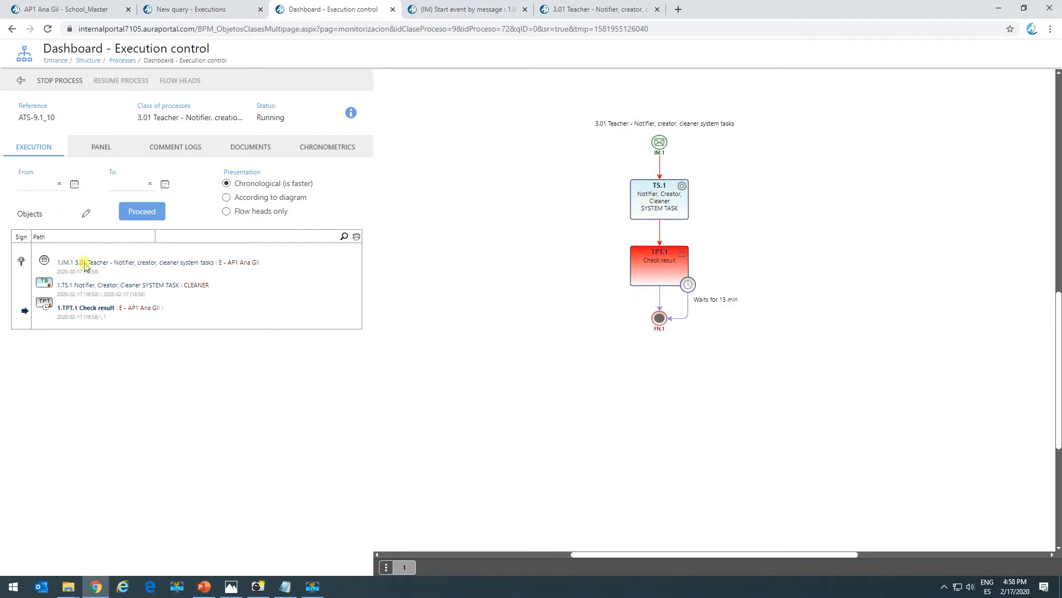
{"action": "left_click", "coordinate": [250, 147]}
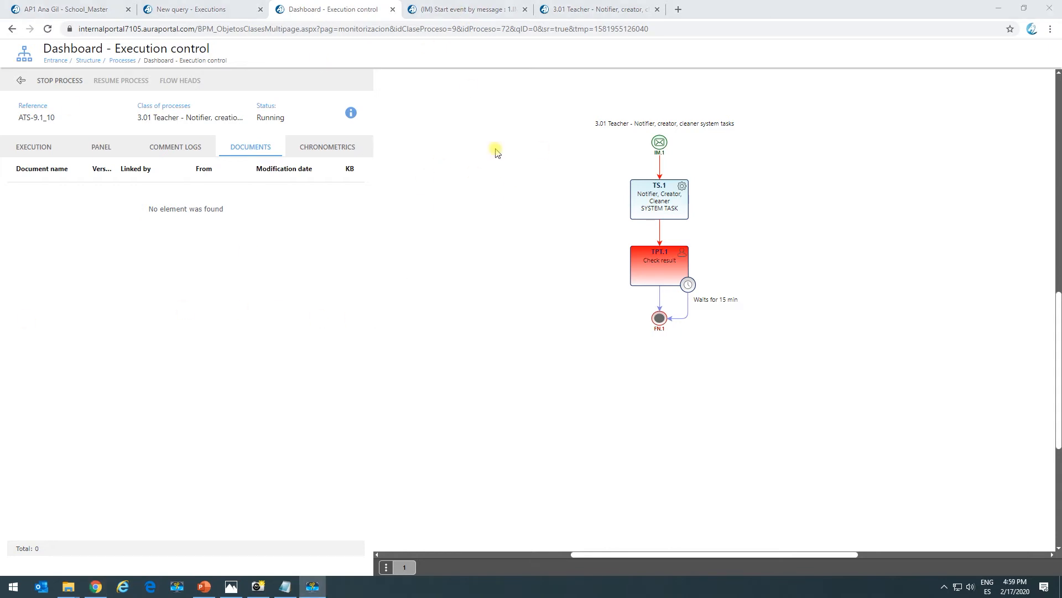
Close the execution dashboard and delete the configuration data of system task TS.1
{"action": "left_click", "coordinate": [393, 9]}
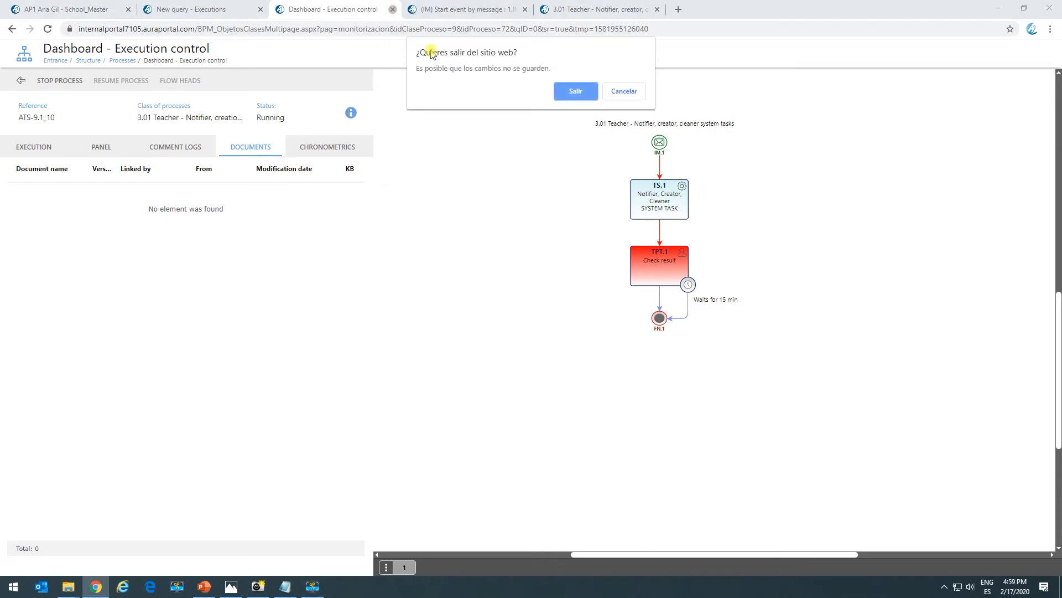
{"action": "left_click", "coordinate": [561, 95]}
{"action": "left_click", "coordinate": [384, 10]}
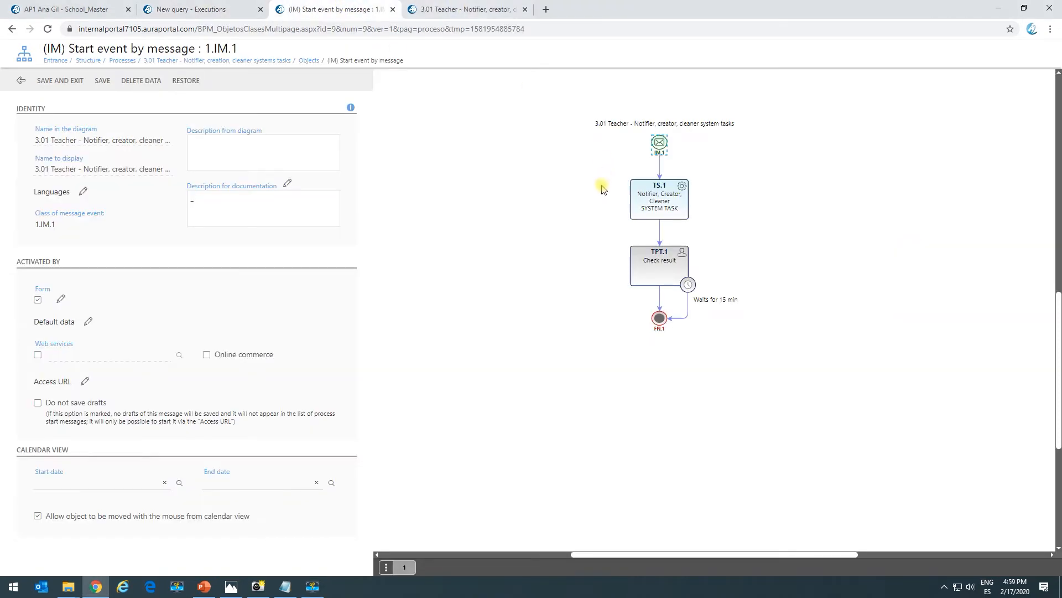
{"action": "left_click", "coordinate": [654, 209]}
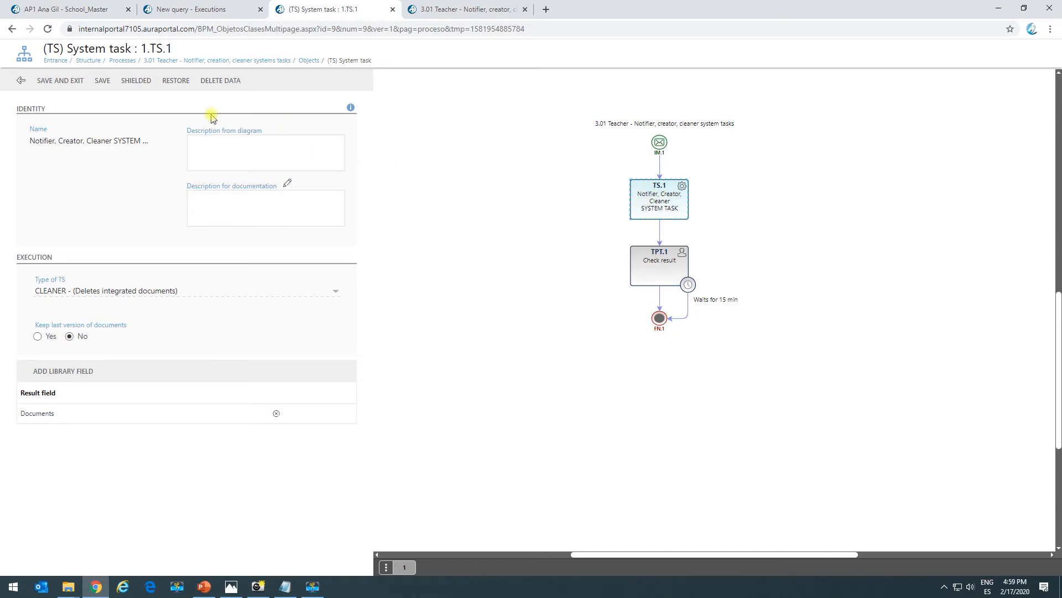
{"action": "left_click", "coordinate": [232, 83]}
{"action": "left_click", "coordinate": [608, 154]}
{"action": "left_click", "coordinate": [195, 219]}
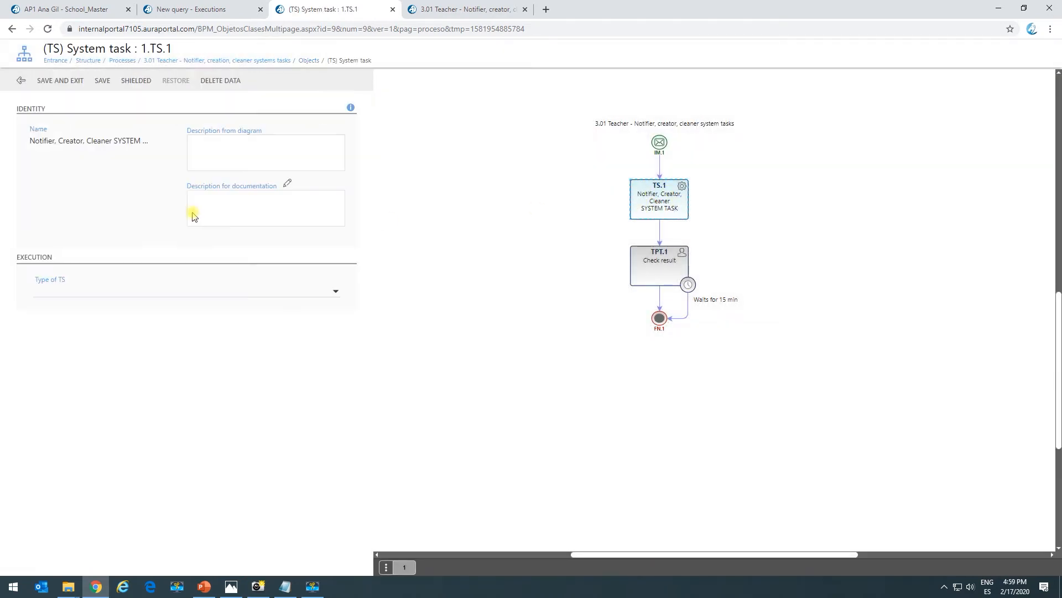
Configure system task TS.1 as a CLEANER with the Delete processes function, confirm its creation, and save the task
{"action": "left_click", "coordinate": [109, 289]}
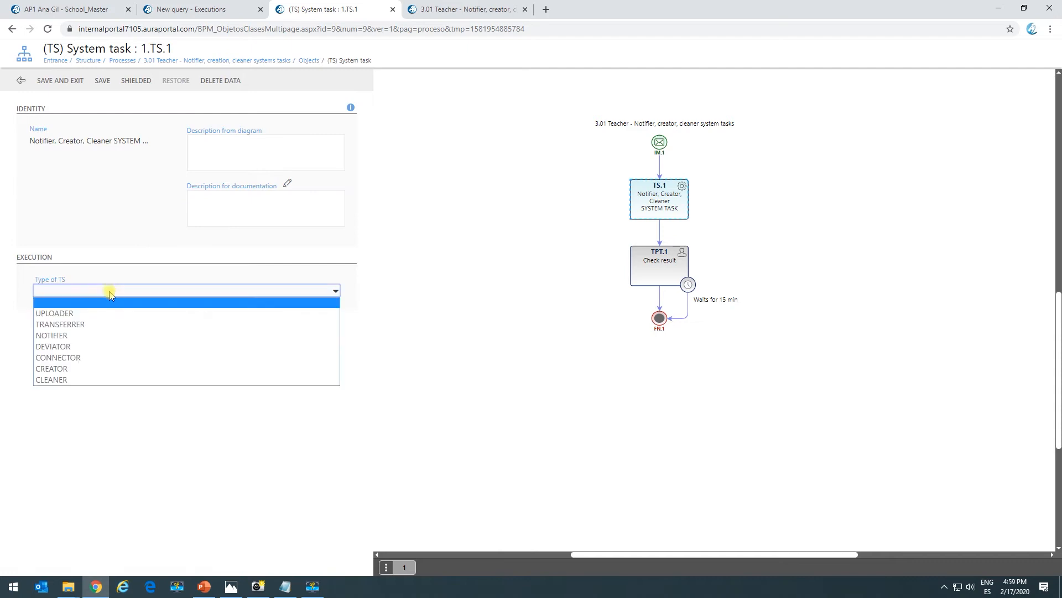
{"action": "left_click", "coordinate": [71, 381]}
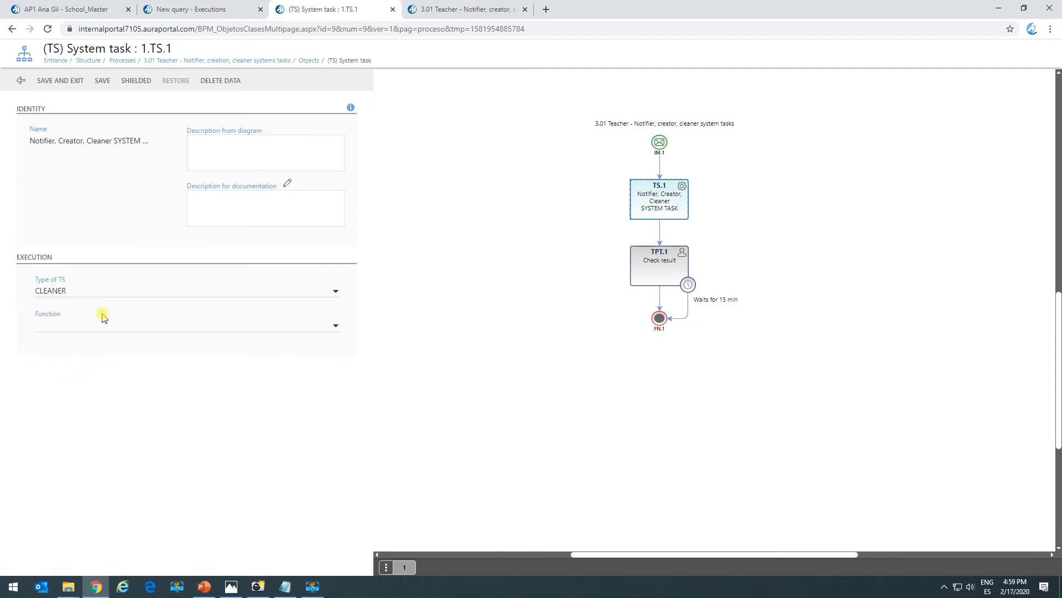
{"action": "left_click", "coordinate": [104, 324]}
{"action": "left_click", "coordinate": [80, 360]}
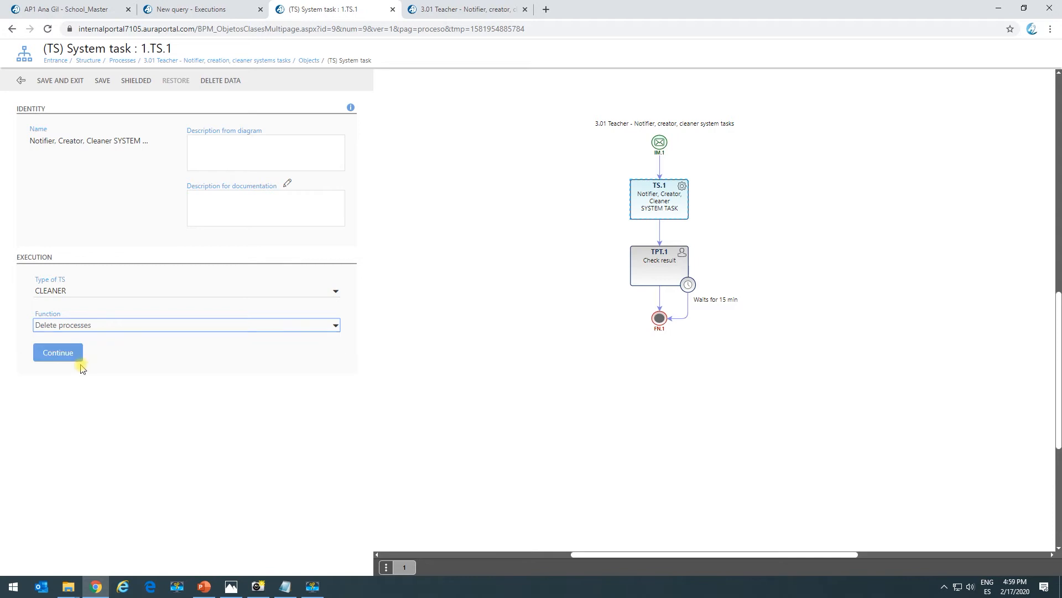
{"action": "left_click", "coordinate": [61, 354]}
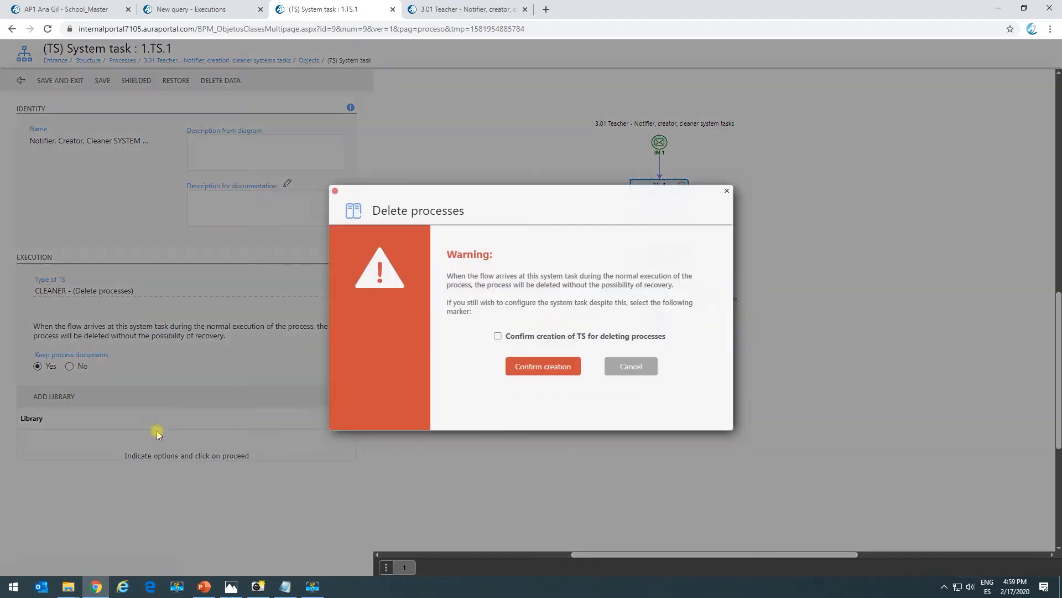
{"action": "left_click", "coordinate": [507, 338]}
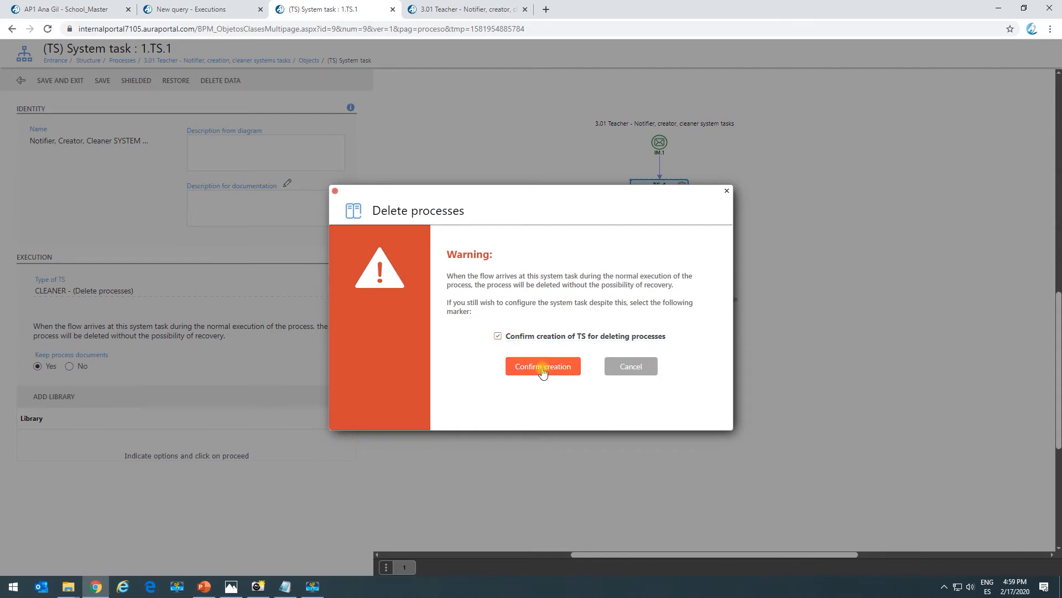
{"action": "left_click", "coordinate": [543, 372]}
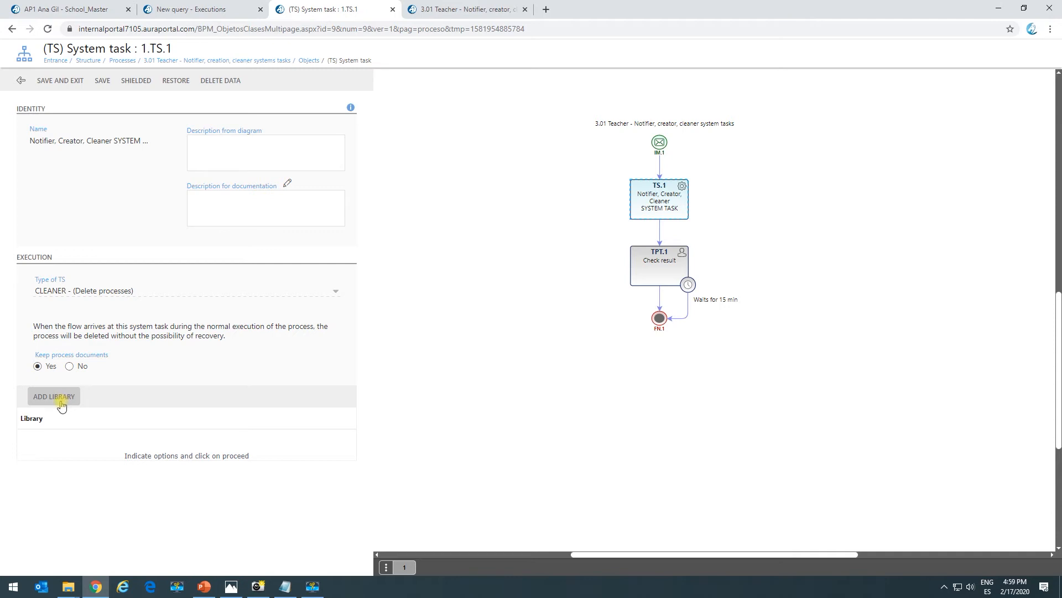
{"action": "left_click", "coordinate": [75, 81]}
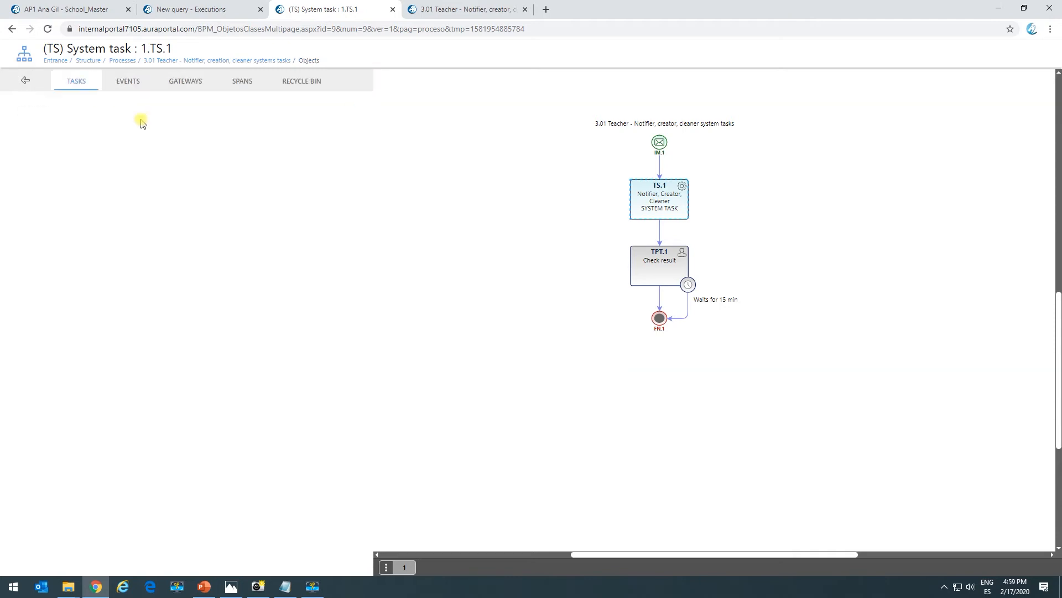
Reload the 3.01 Teacher start form, start the process with the form empty, and close the form
{"action": "left_click", "coordinate": [468, 11]}
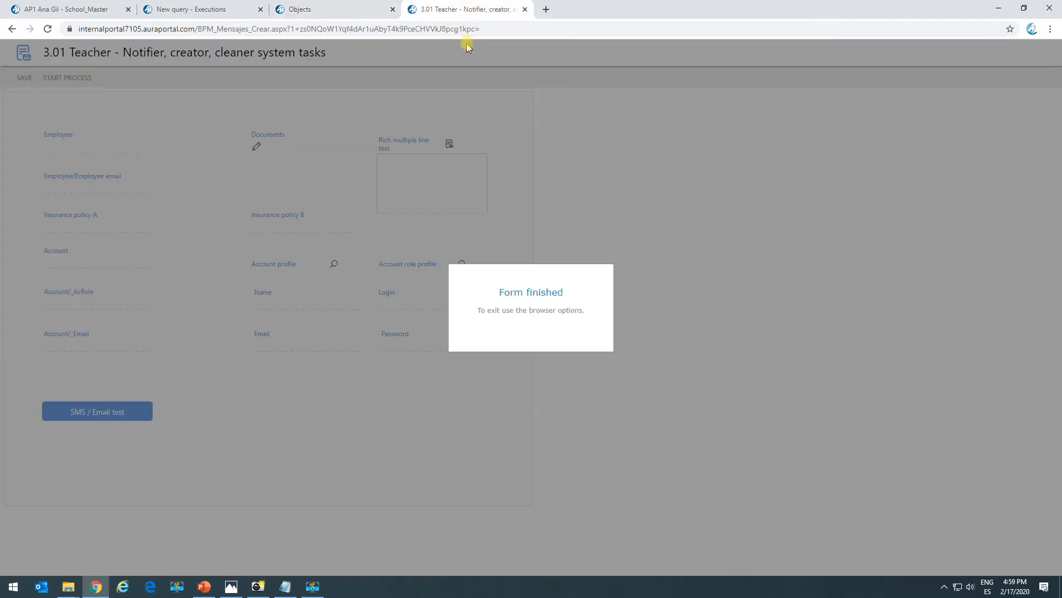
{"action": "left_click", "coordinate": [481, 32]}
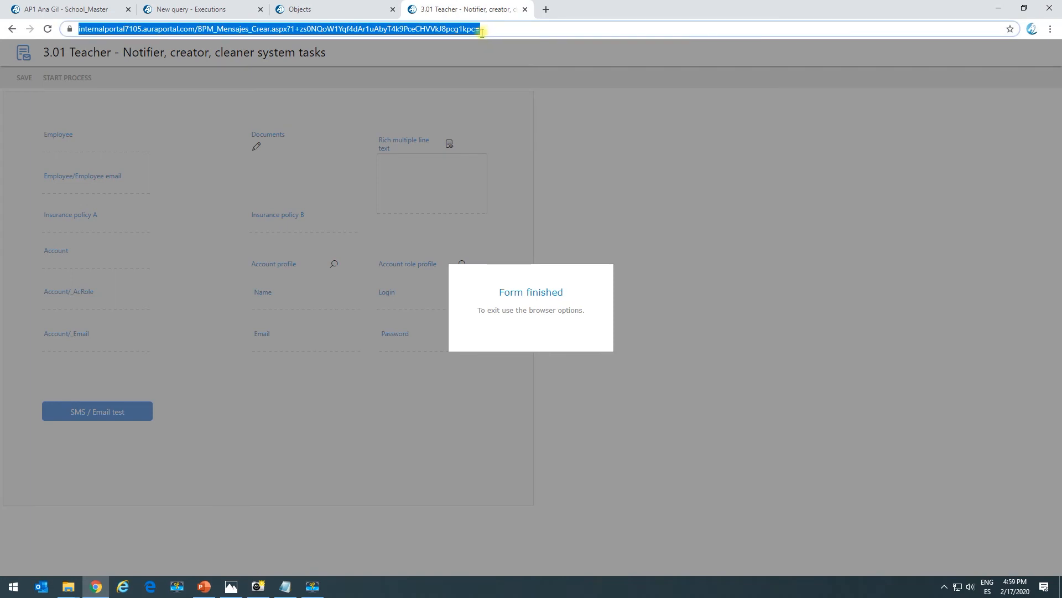
{"action": "type", "text": "https://internalportal7105.auraportal.com/BPM_Mensajes_Crear.aspx?1+zs0NQoW1Yqf4dAr1uAbyT4k9PceCHVVkJ8pcg1kpc="}
{"action": "key", "text": "Return"}
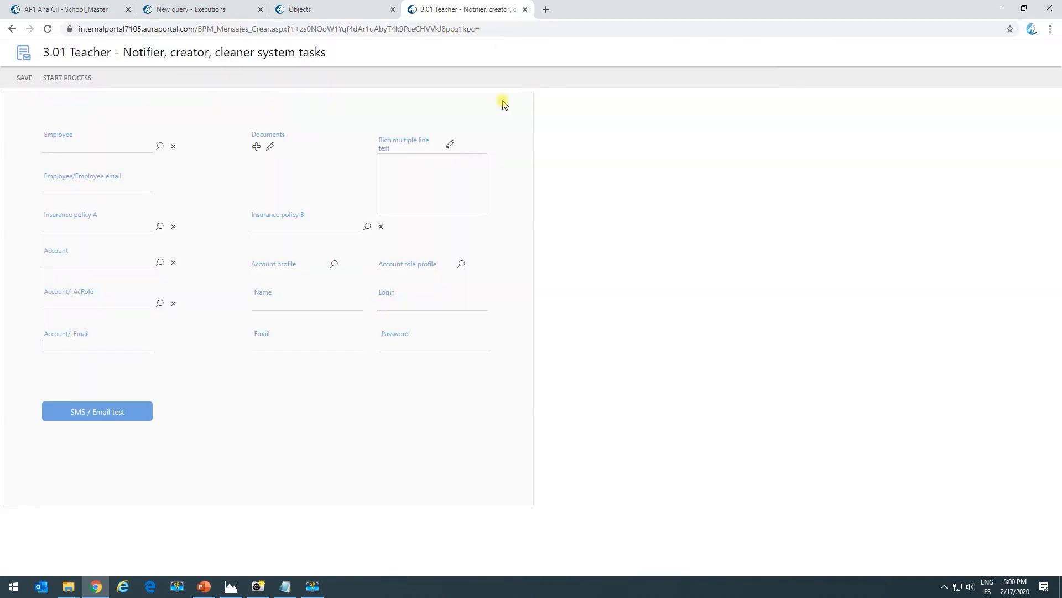
{"action": "left_click", "coordinate": [69, 78]}
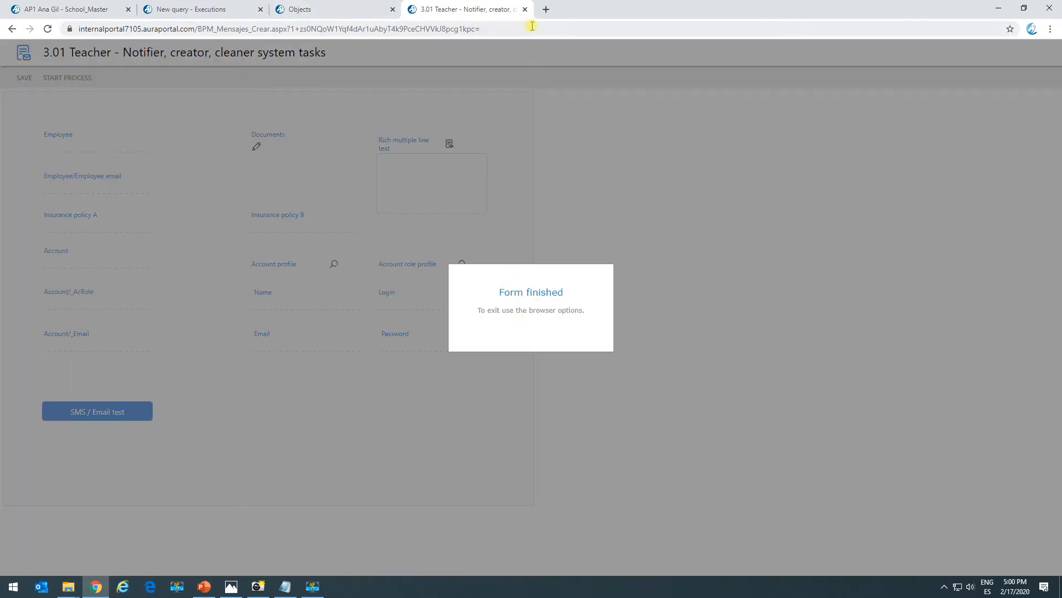
{"action": "left_click", "coordinate": [525, 10]}
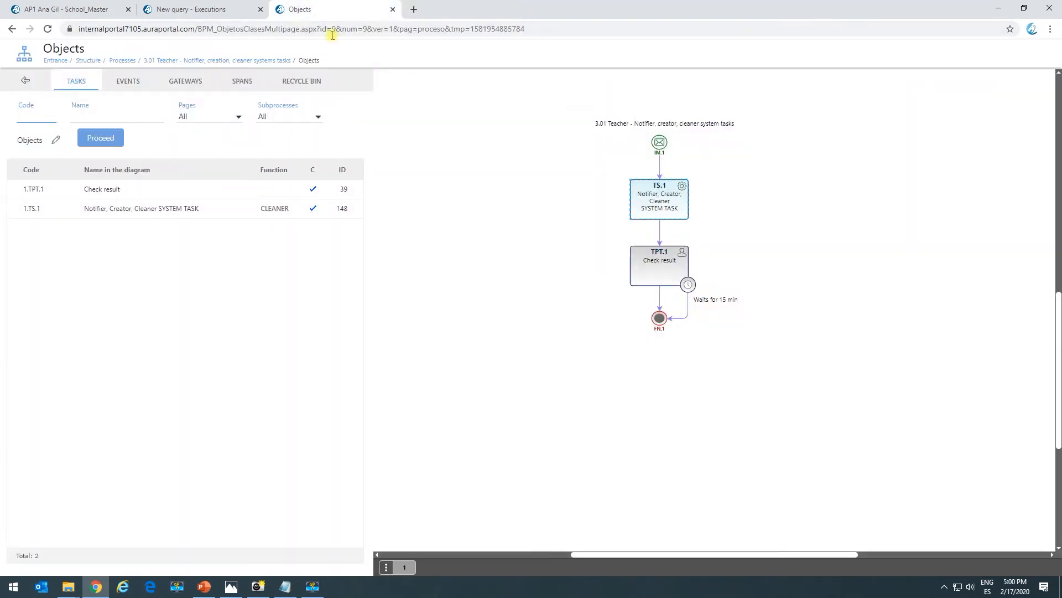
Refresh the executions query of the 3.01 Teacher process and check whether the new execution is listed
{"action": "left_click", "coordinate": [212, 9]}
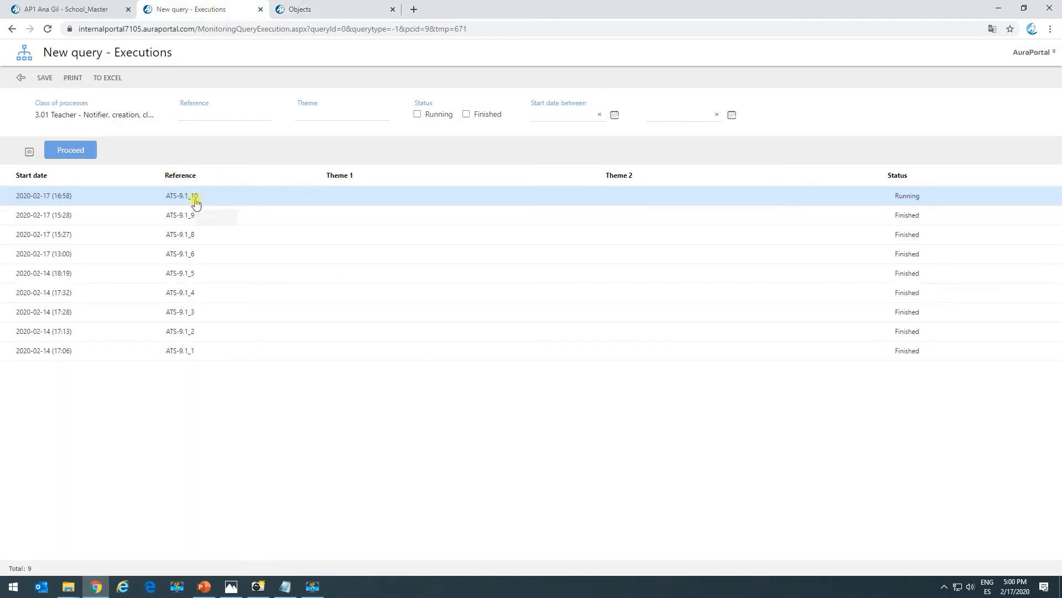
{"action": "left_click", "coordinate": [77, 157]}
{"action": "left_click", "coordinate": [79, 153]}
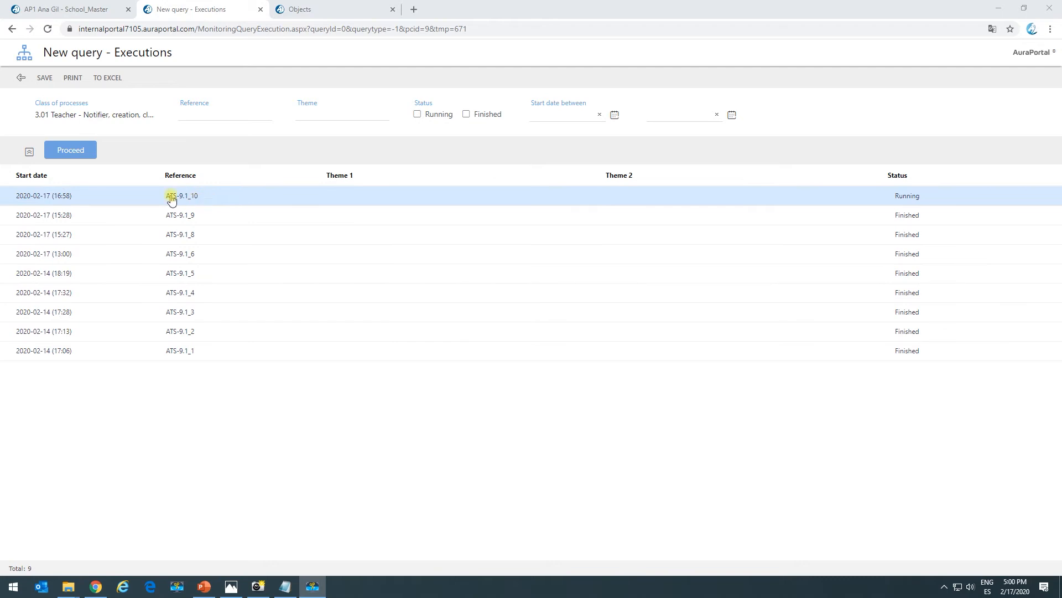
{"action": "left_click", "coordinate": [84, 155]}
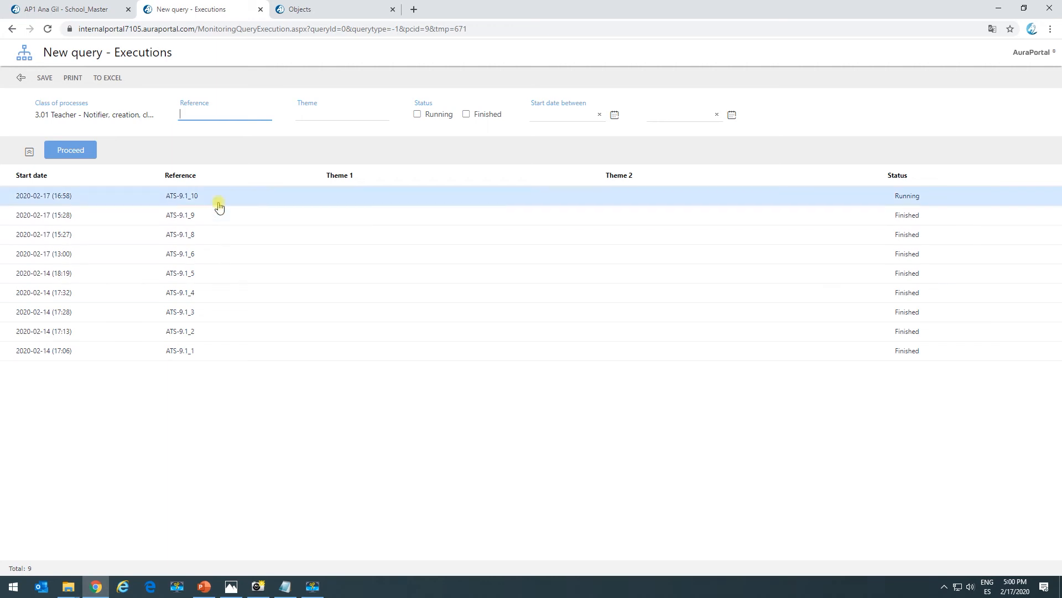
Save an empty 3.01 Teacher start form as a draft from My tasks and refresh the pending task list
{"action": "left_click", "coordinate": [66, 10]}
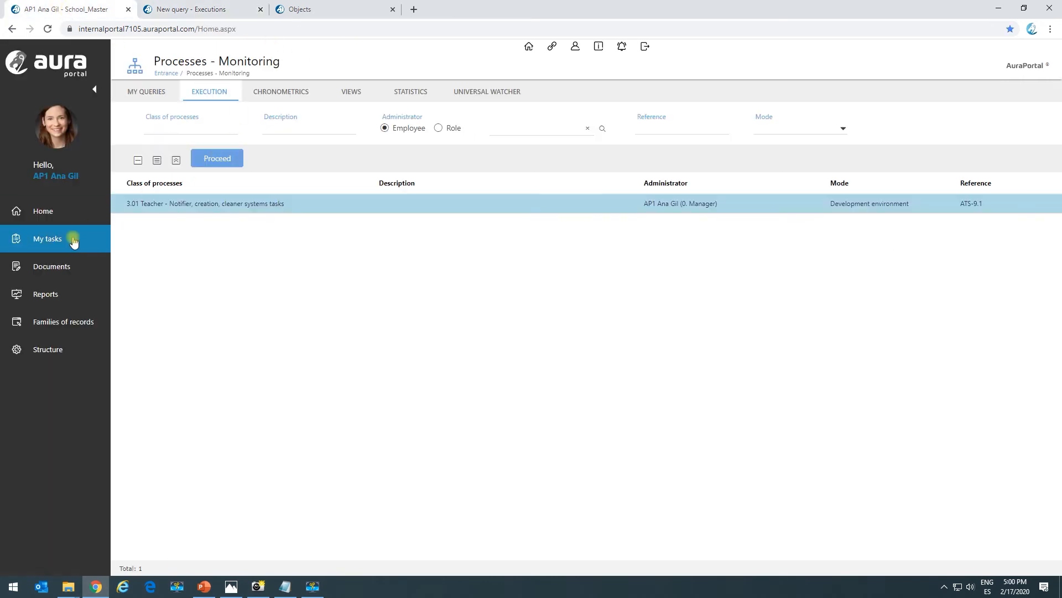
{"action": "left_click", "coordinate": [47, 239]}
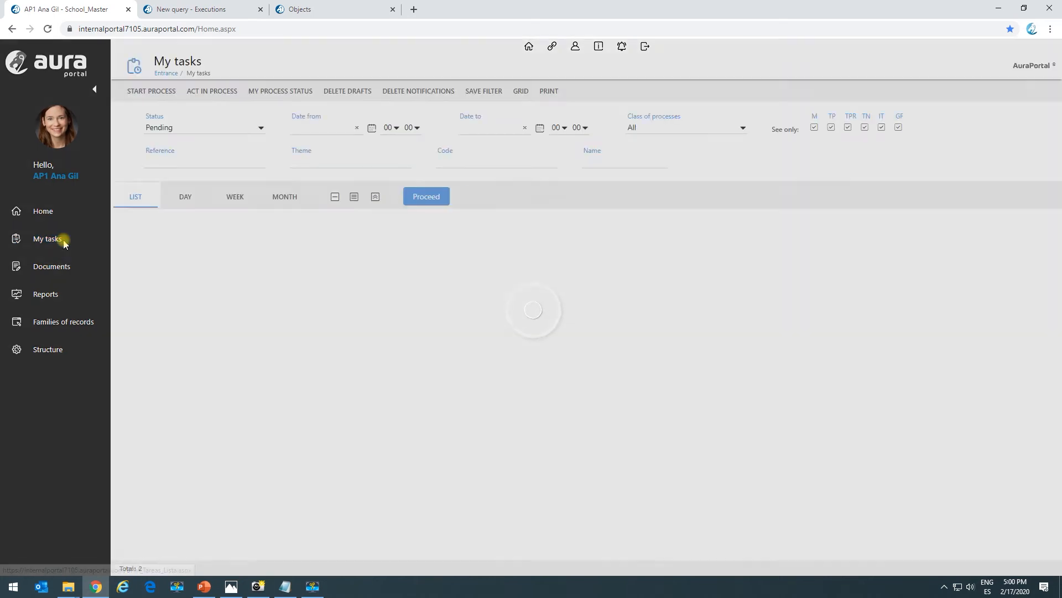
{"action": "left_click", "coordinate": [155, 91]}
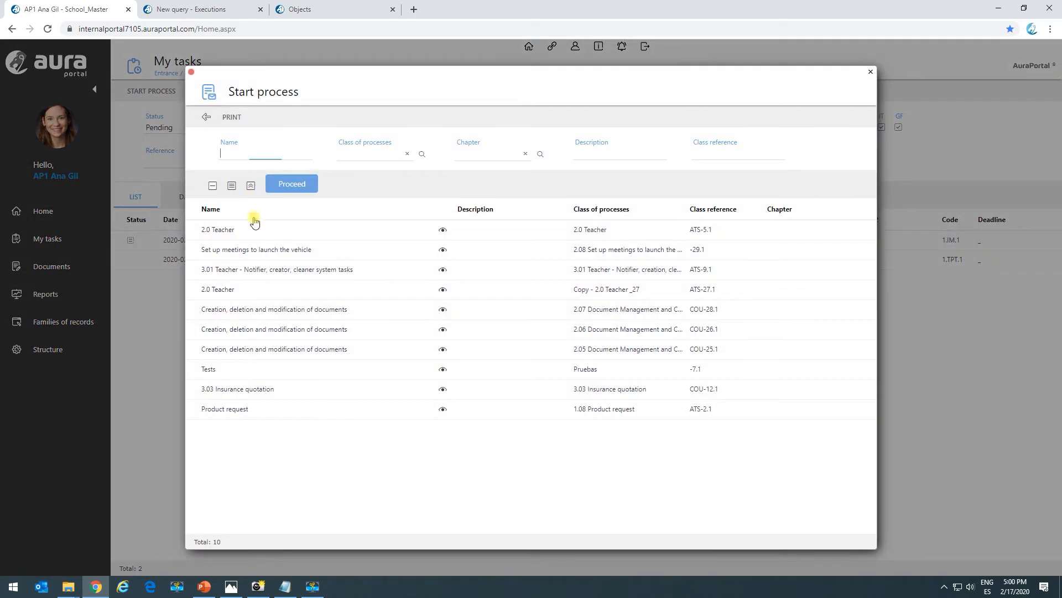
{"action": "double_click", "coordinate": [264, 271]}
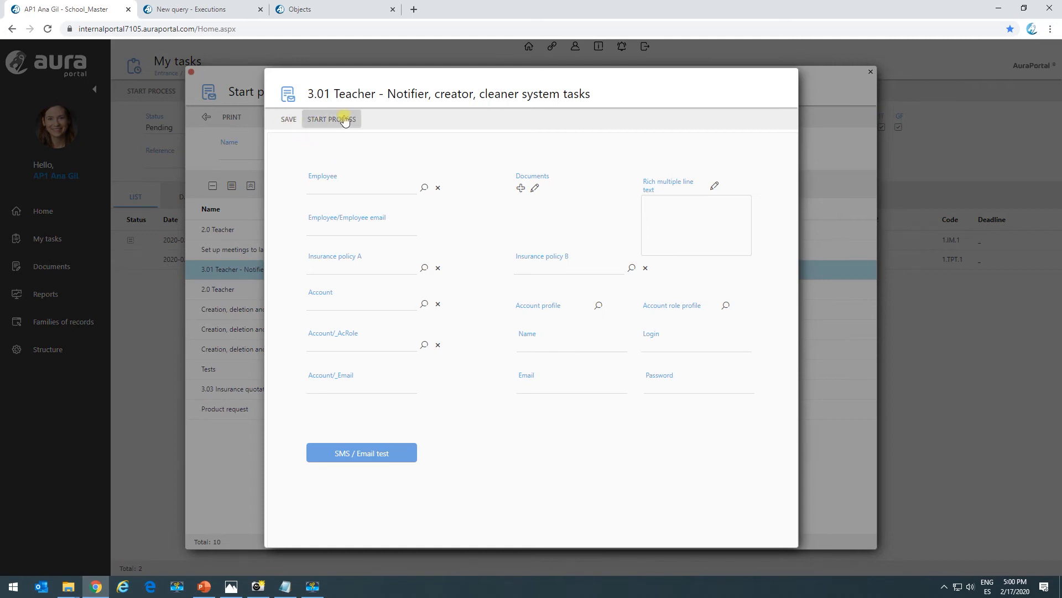
{"action": "left_click", "coordinate": [286, 121]}
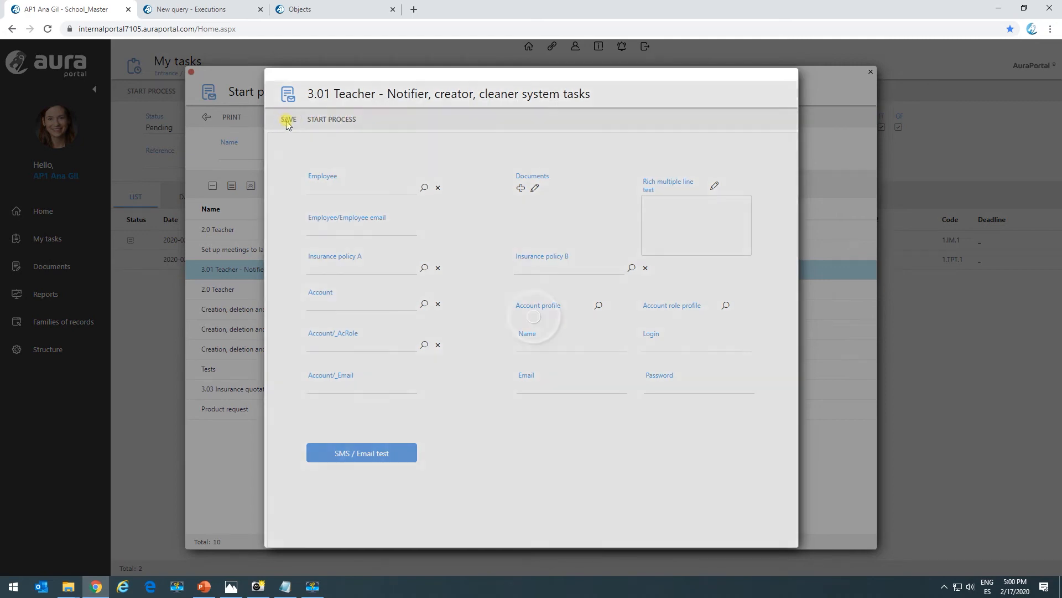
{"action": "key", "text": "Escape"}
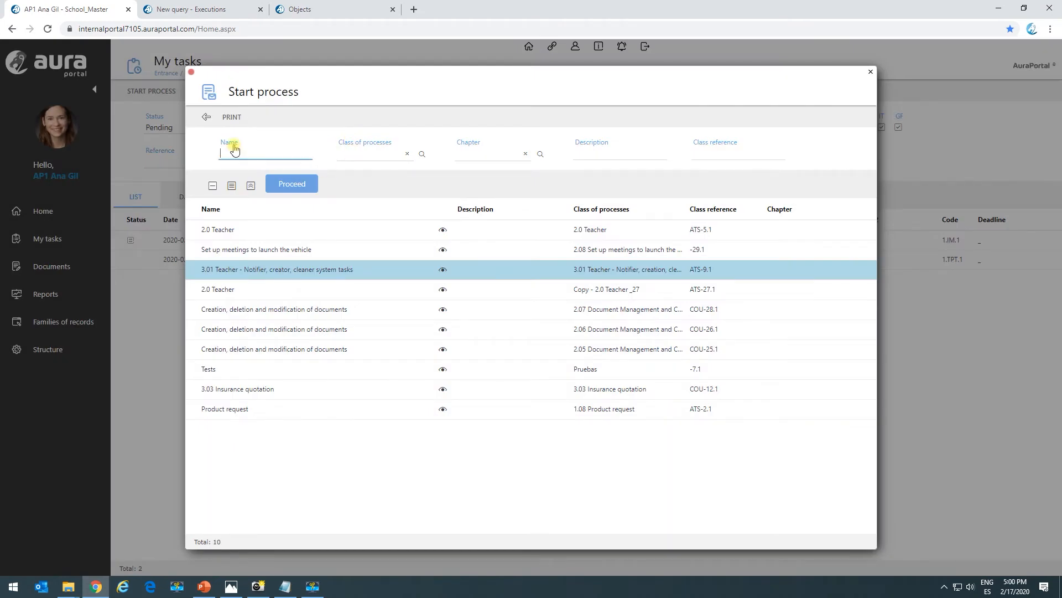
{"action": "key", "text": "Escape"}
{"action": "left_click", "coordinate": [405, 193]}
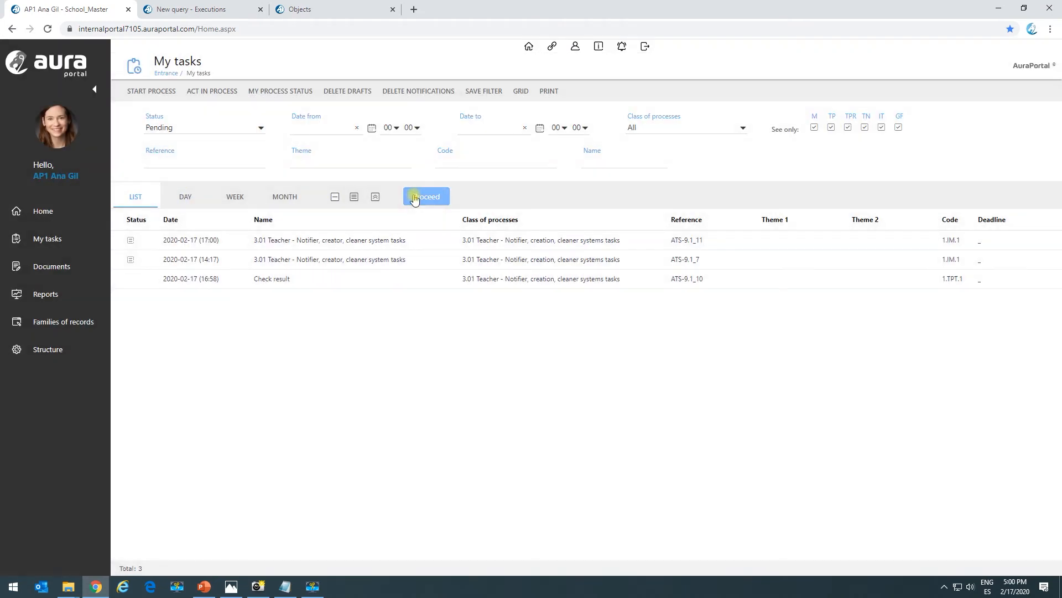
Start the process from the saved 3.01 Teacher drafts ATS-9.1_7 and ATS-9.1_11
{"action": "left_click", "coordinate": [699, 264]}
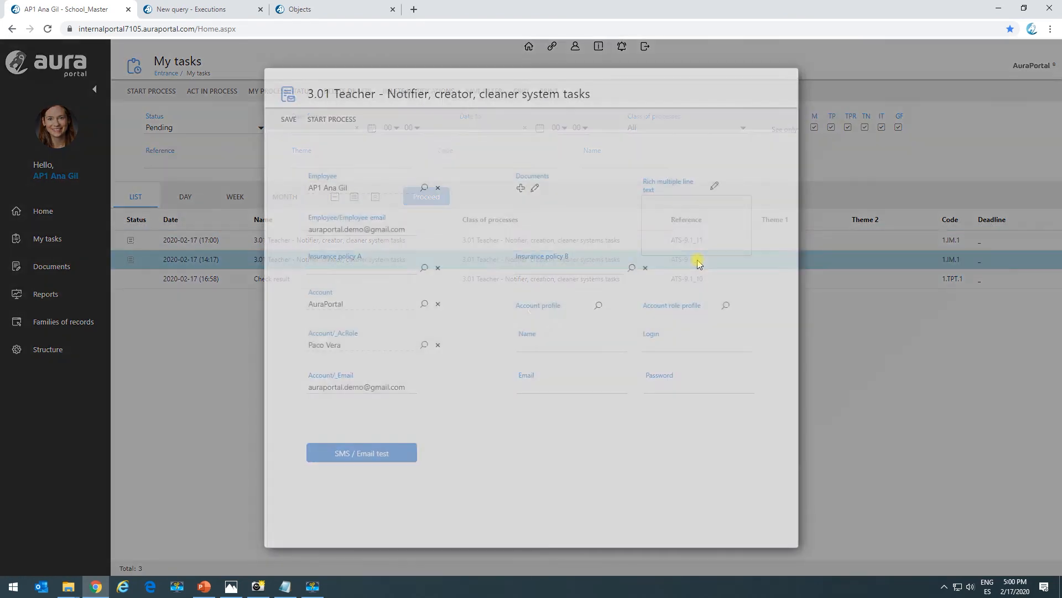
{"action": "left_click", "coordinate": [358, 129]}
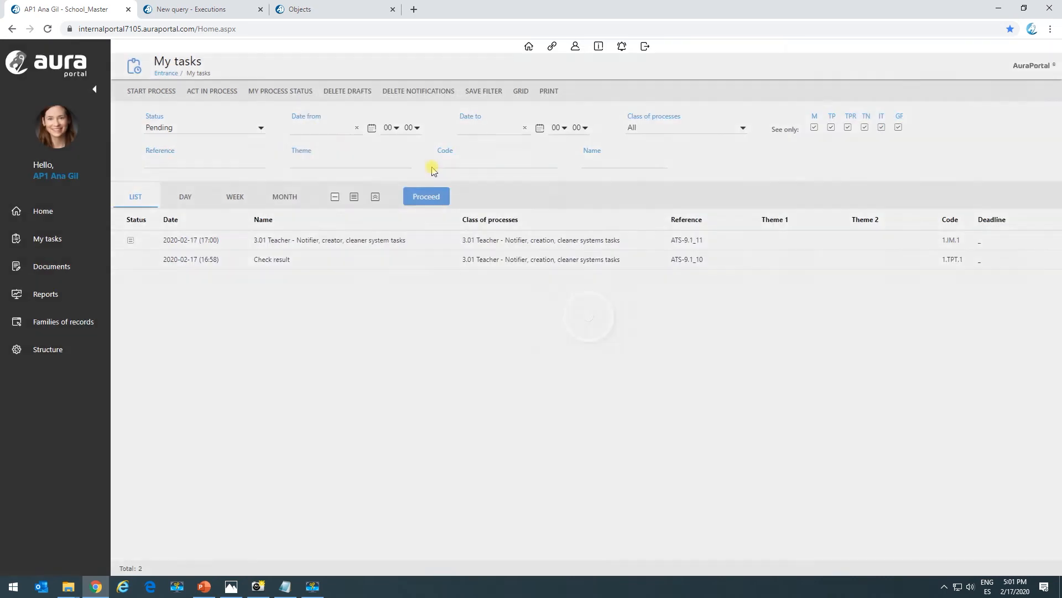
{"action": "left_click", "coordinate": [694, 243]}
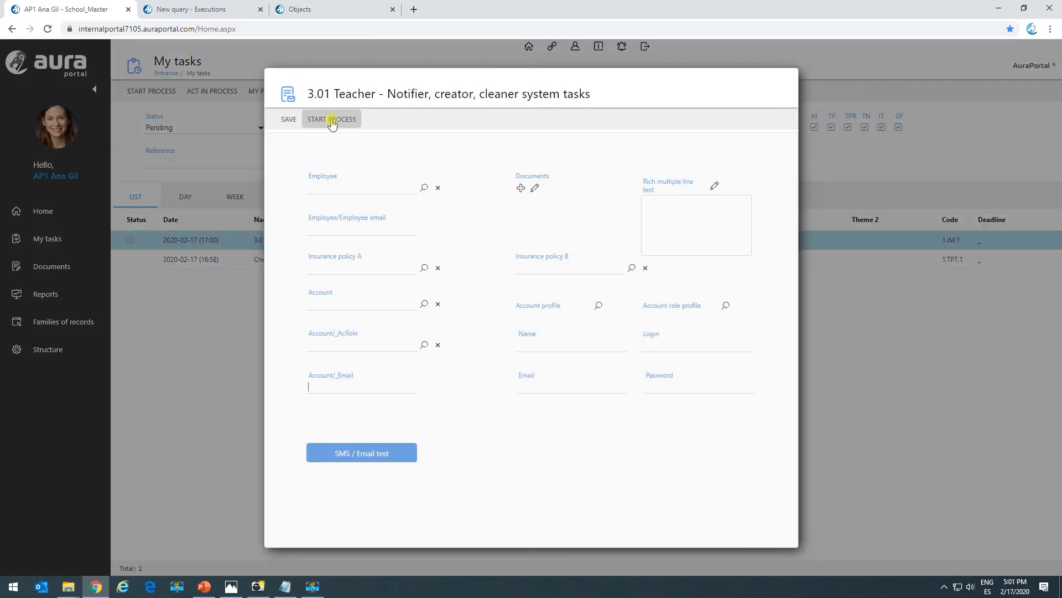
{"action": "left_click", "coordinate": [332, 120]}
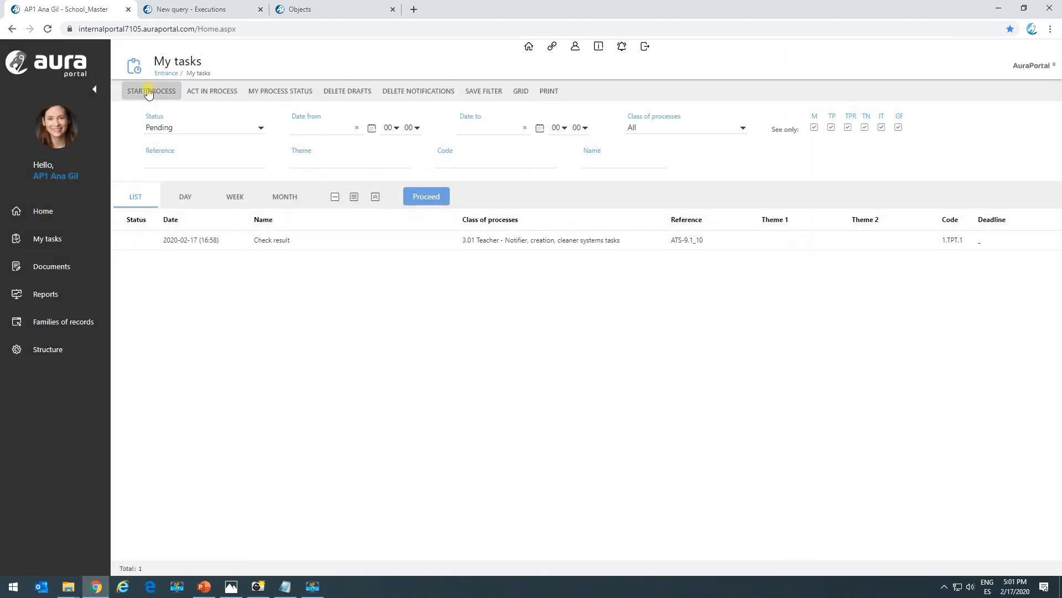
Save a new empty draft of the 3.01 Teacher process and refresh the pending tasks to check its reference
{"action": "left_click", "coordinate": [151, 91]}
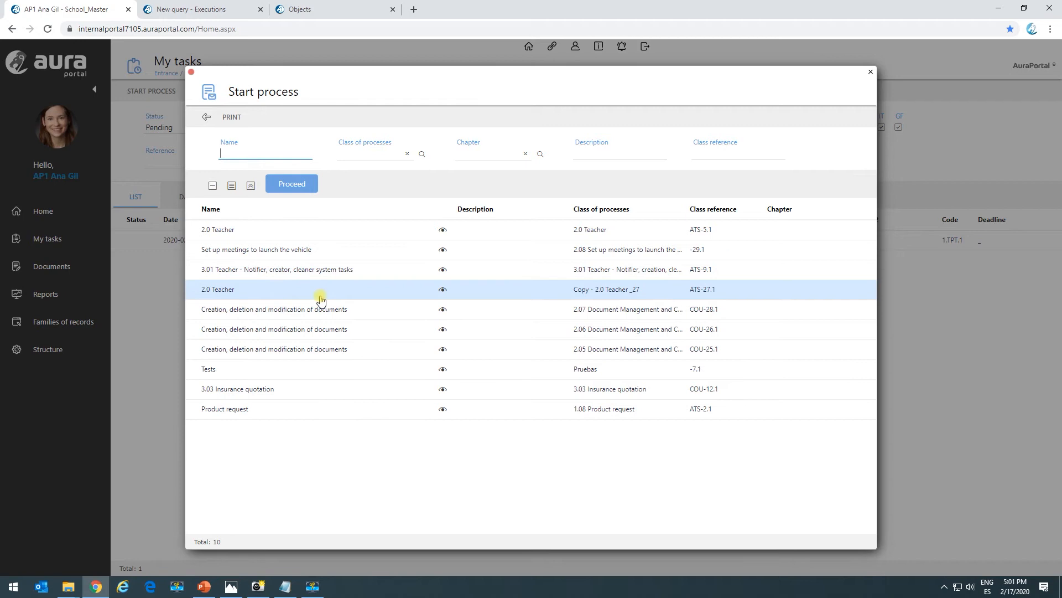
{"action": "left_click", "coordinate": [296, 271]}
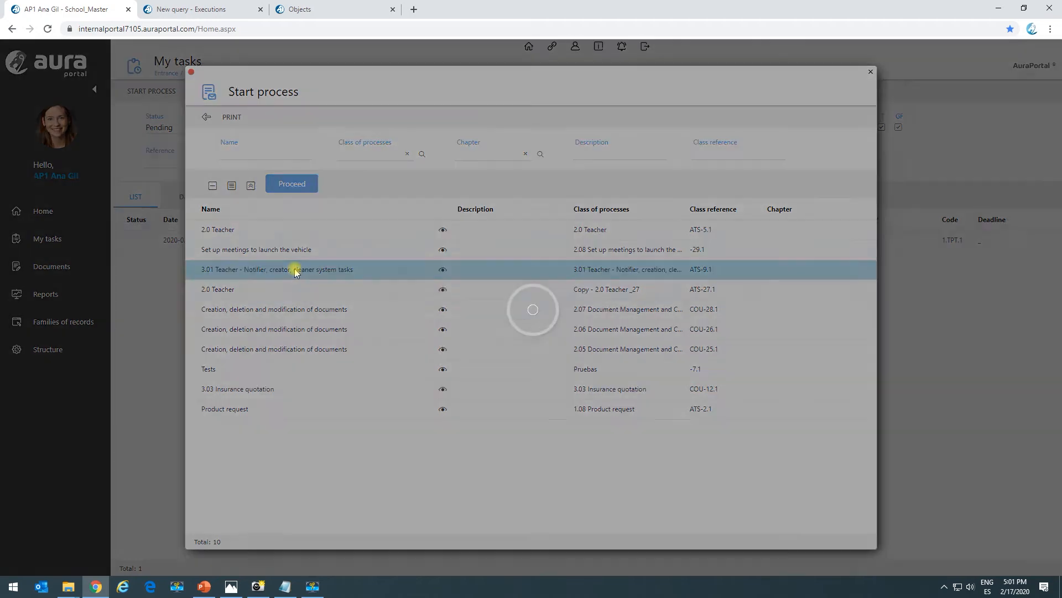
{"action": "left_click", "coordinate": [288, 120]}
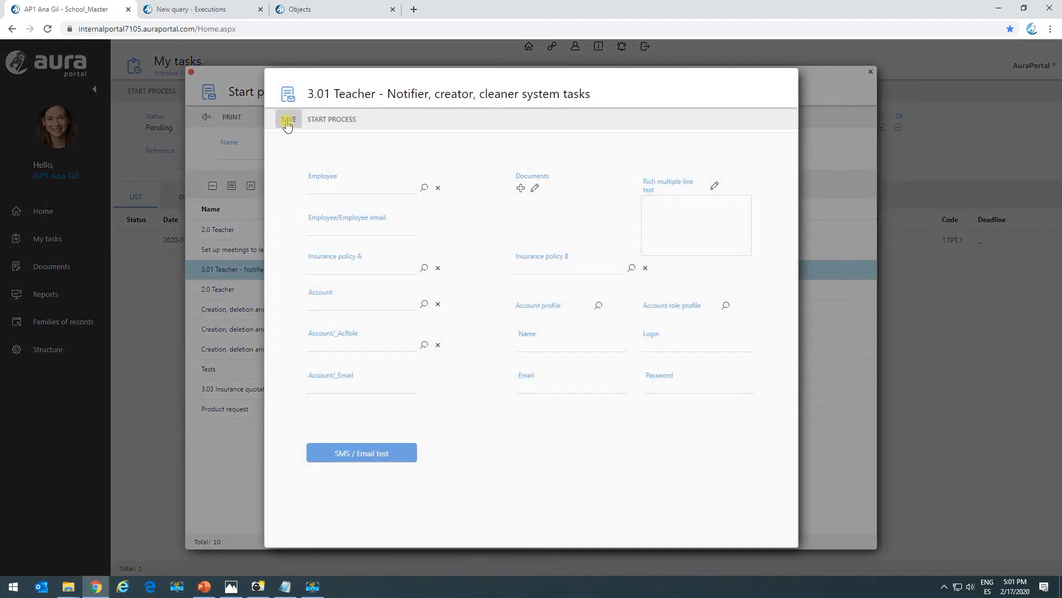
{"action": "left_click", "coordinate": [324, 445]}
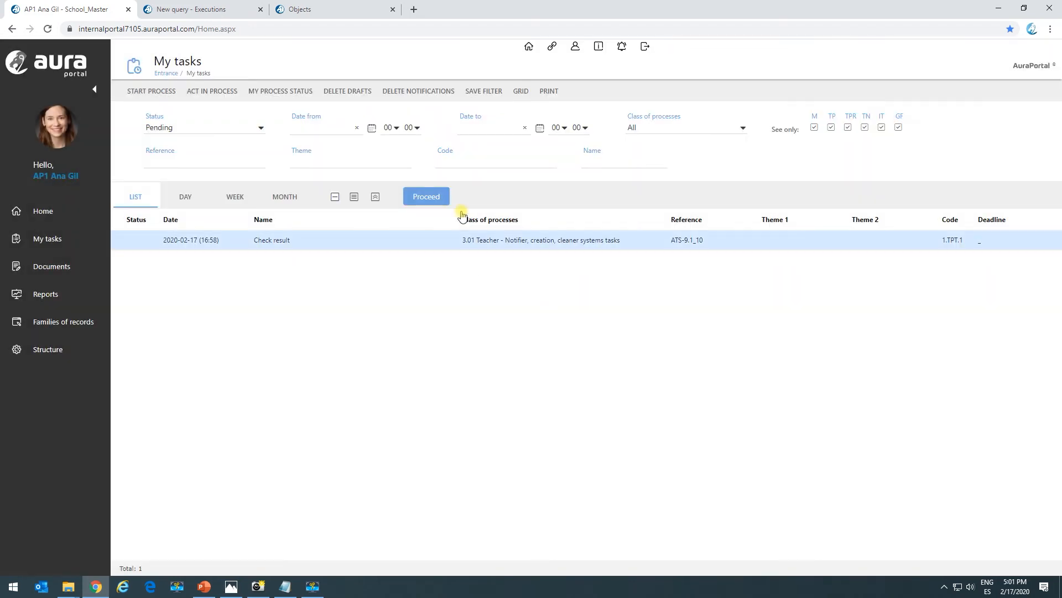
{"action": "left_click", "coordinate": [441, 198]}
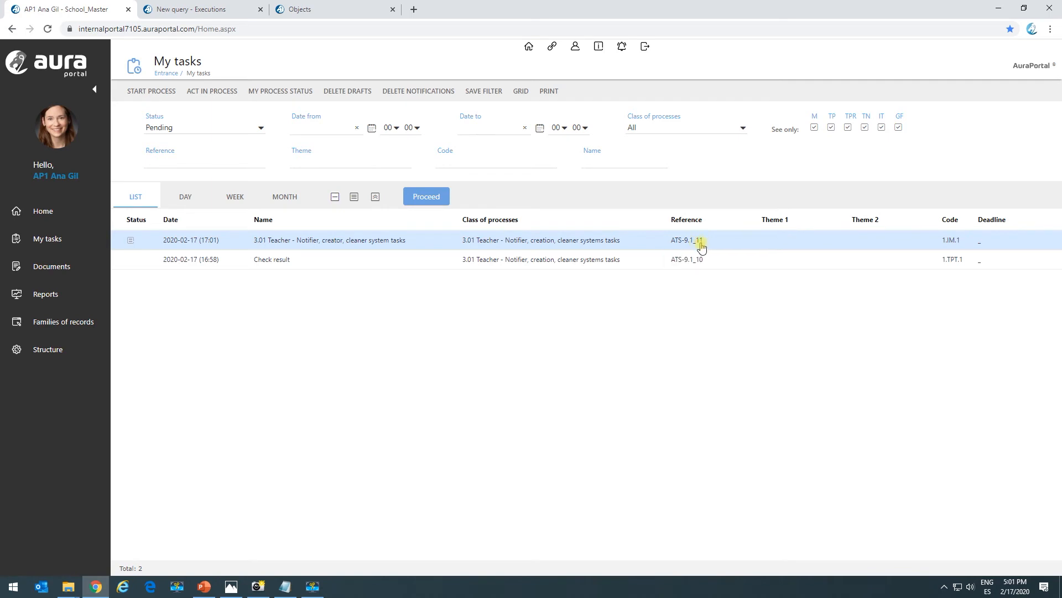
Save a second empty 3.01 Teacher draft and refresh the pending tasks to compare the reference numbers
{"action": "left_click", "coordinate": [169, 95]}
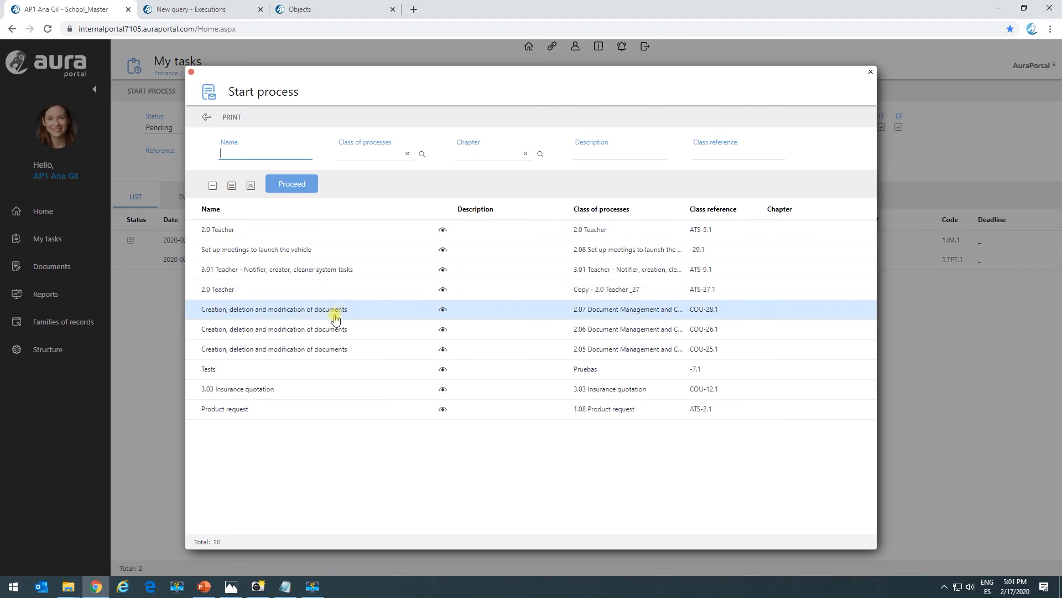
{"action": "double_click", "coordinate": [292, 270]}
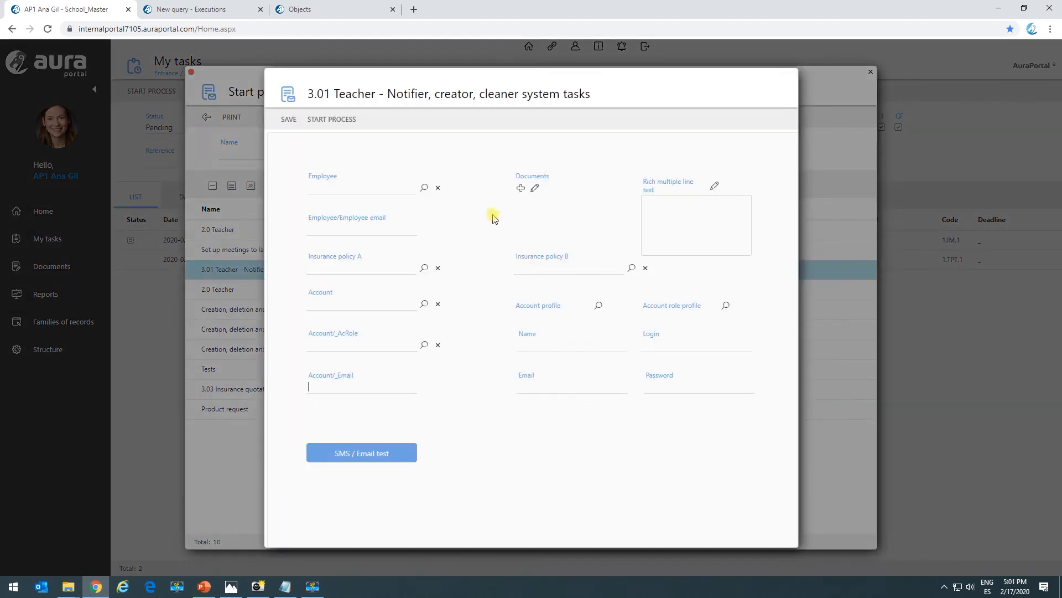
{"action": "left_click", "coordinate": [287, 119]}
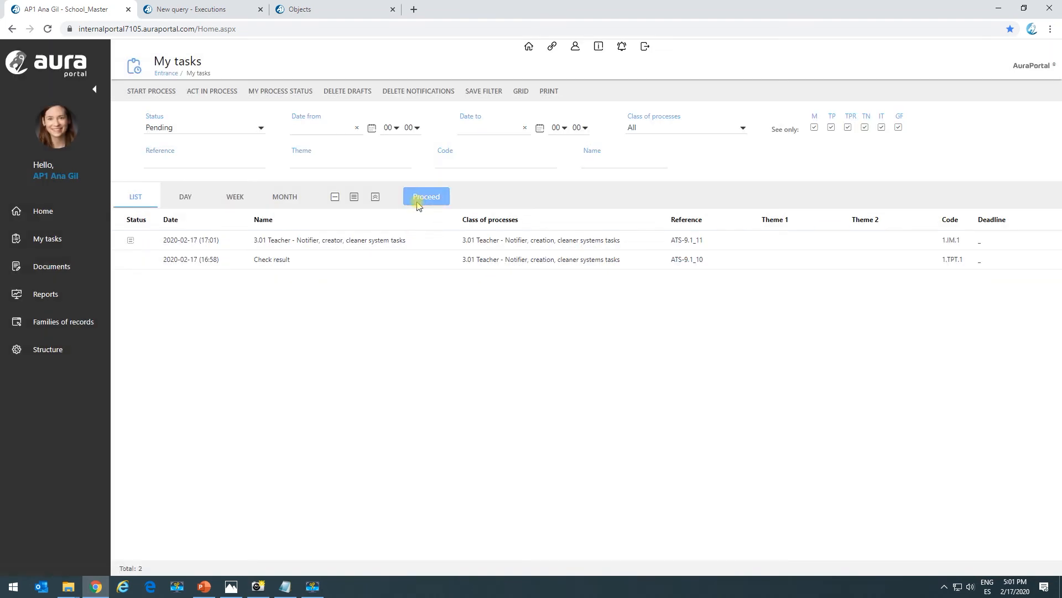
{"action": "left_click", "coordinate": [421, 199]}
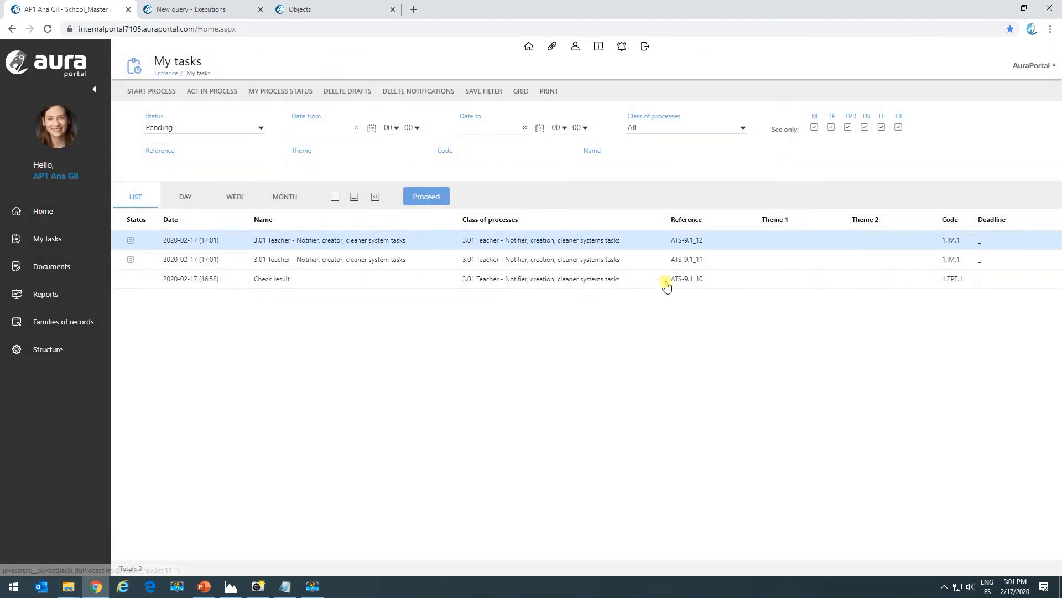
Start the process from the saved 3.01 Teacher drafts ATS-9.1_12 and ATS-9.1_11, and rerun the executions query to check the references
{"action": "left_click", "coordinate": [702, 242]}
{"action": "left_click", "coordinate": [331, 119]}
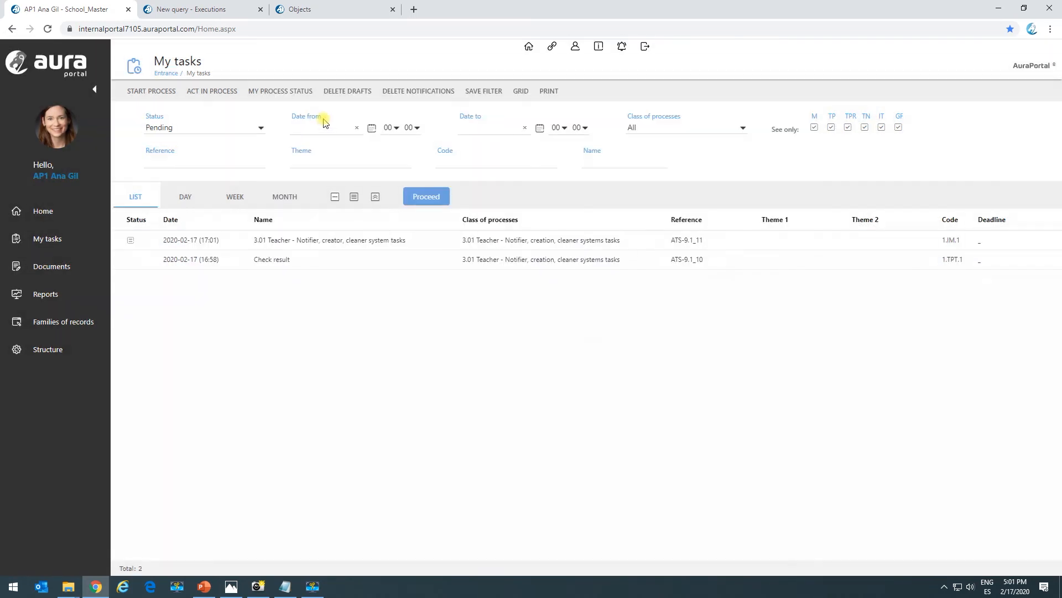
{"action": "left_click", "coordinate": [693, 245]}
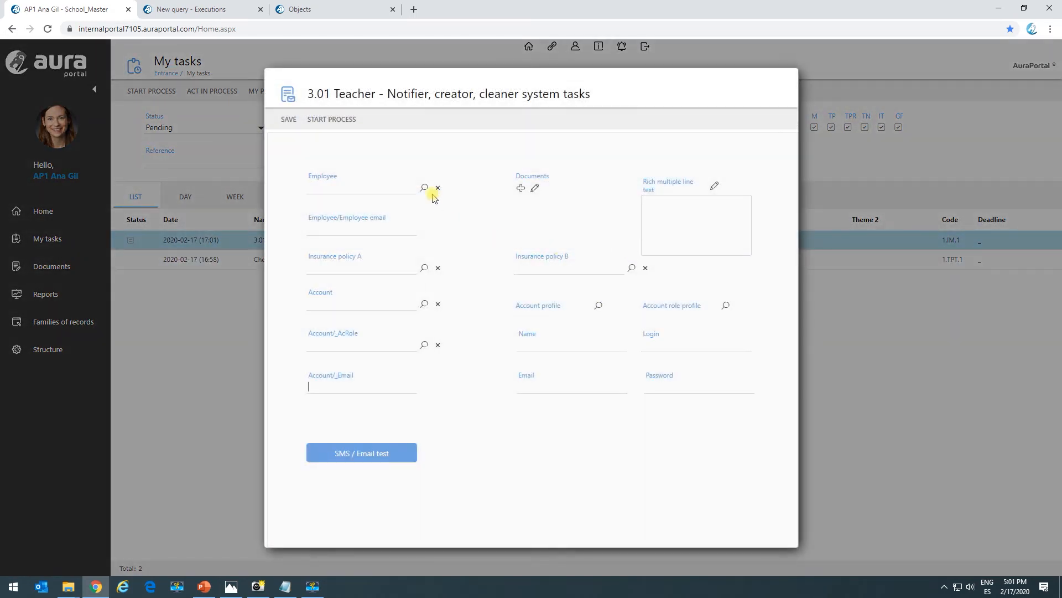
{"action": "left_click", "coordinate": [335, 131]}
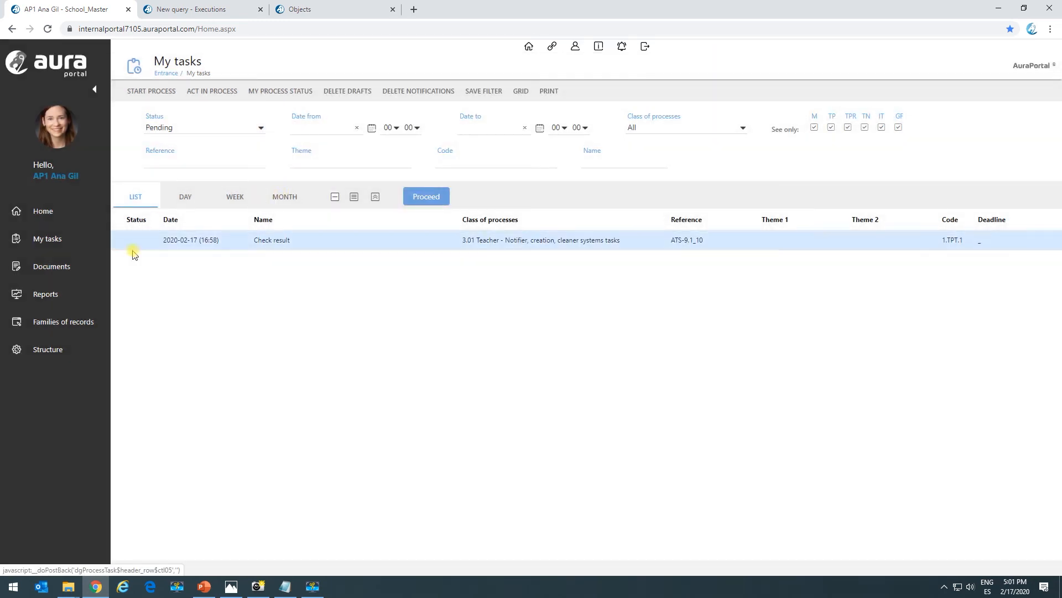
{"action": "left_click", "coordinate": [191, 8]}
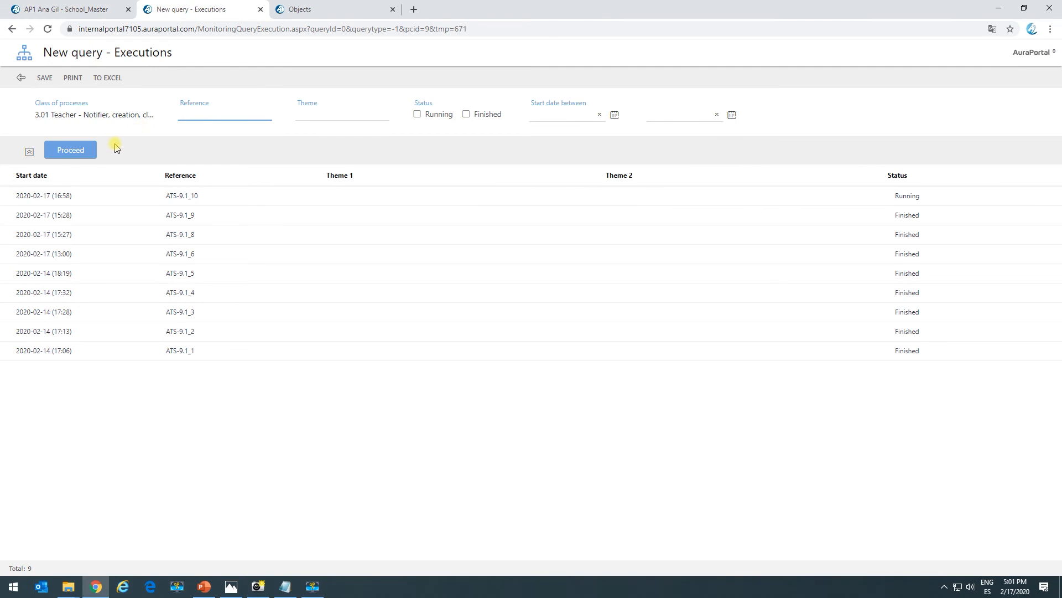
{"action": "left_click", "coordinate": [89, 156]}
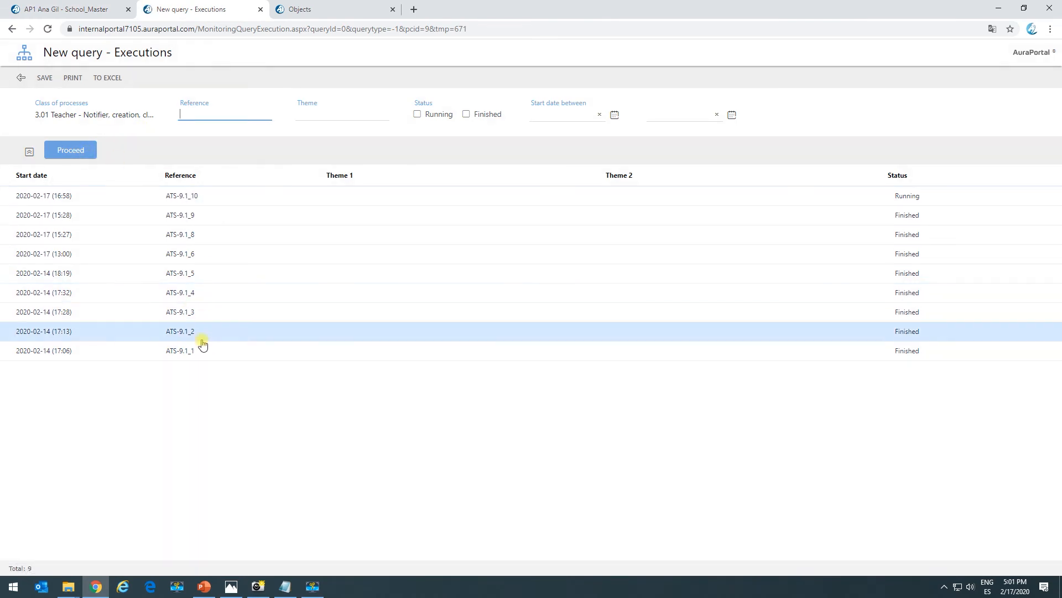
Delete the configured data of the TS.1 system task in the 3.01 Teacher process diagram
{"action": "left_click", "coordinate": [307, 5]}
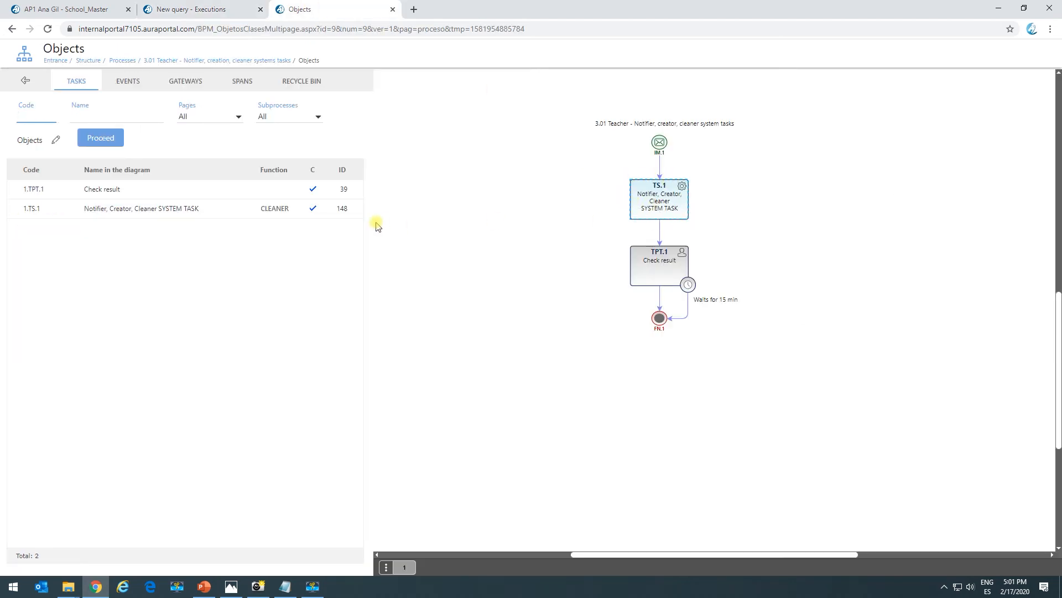
{"action": "left_click", "coordinate": [653, 206]}
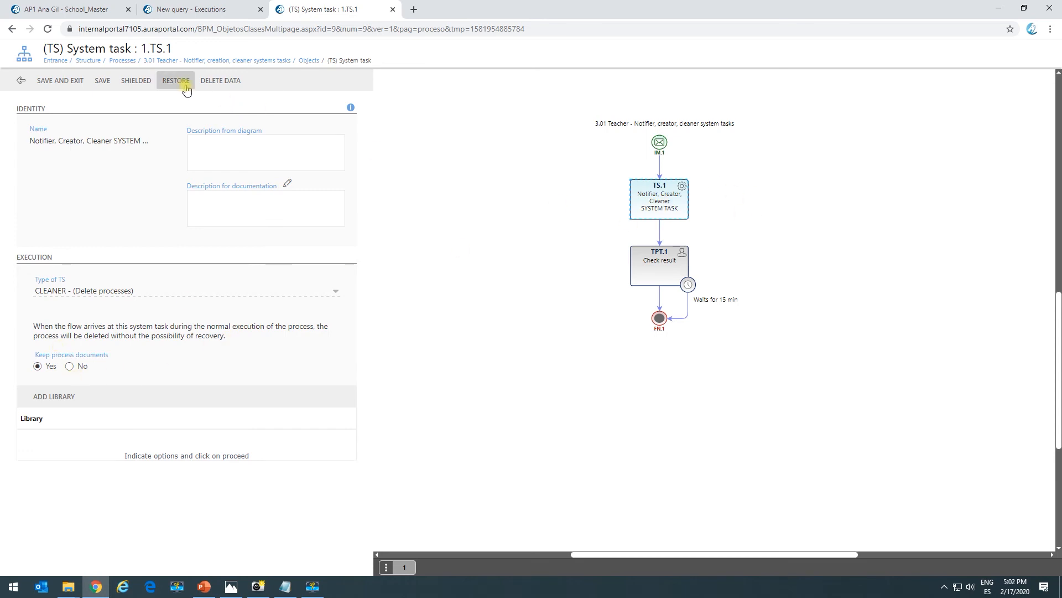
{"action": "left_click", "coordinate": [221, 80]}
{"action": "left_click", "coordinate": [608, 152]}
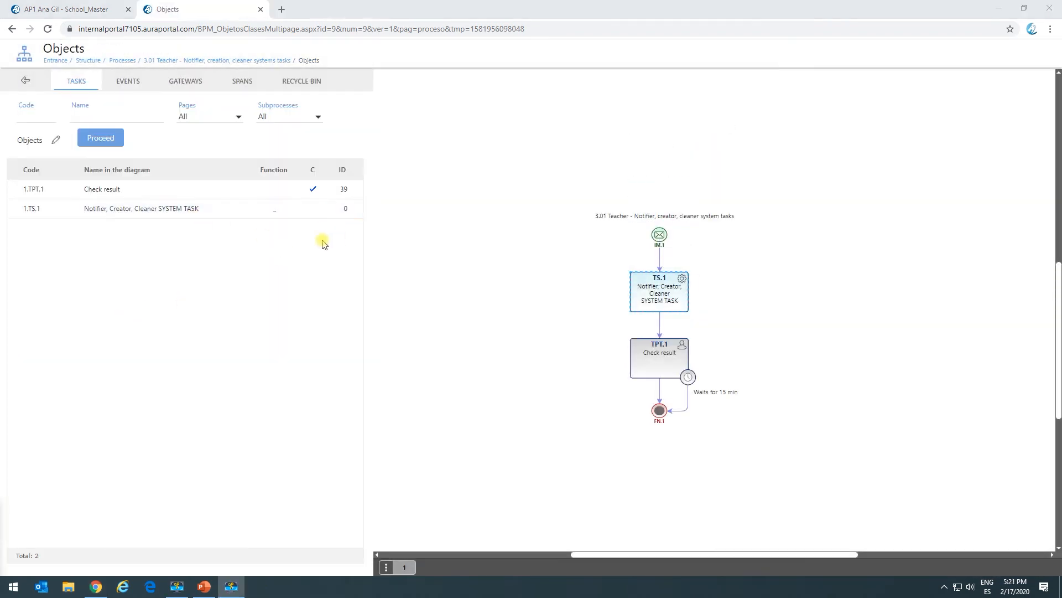
Configure the TS.1 system task as type CLEANER with the function Deletes family of registers elements
{"action": "left_click", "coordinate": [173, 209]}
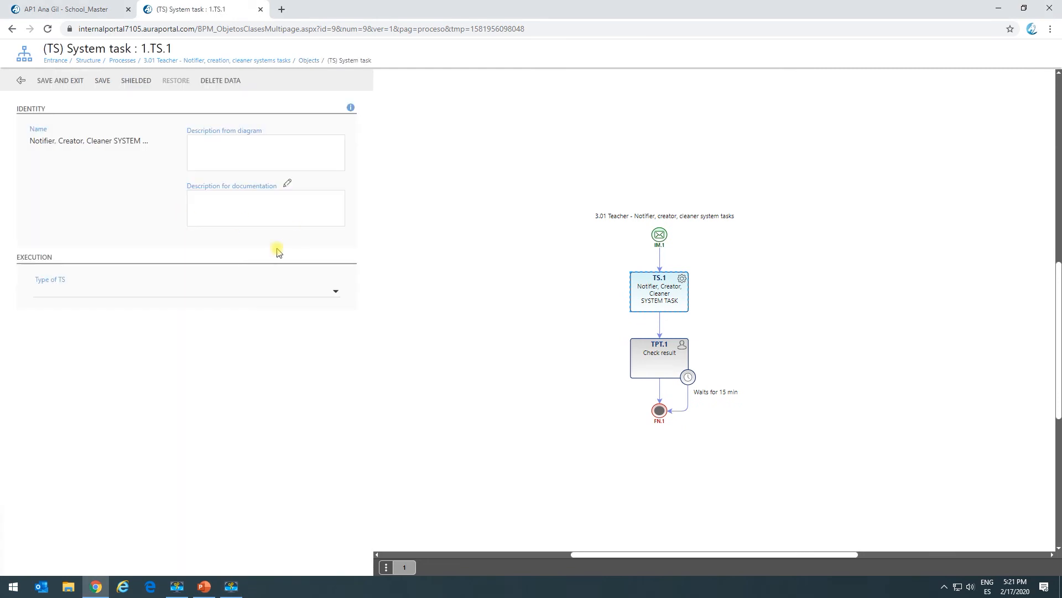
{"action": "left_click", "coordinate": [241, 291]}
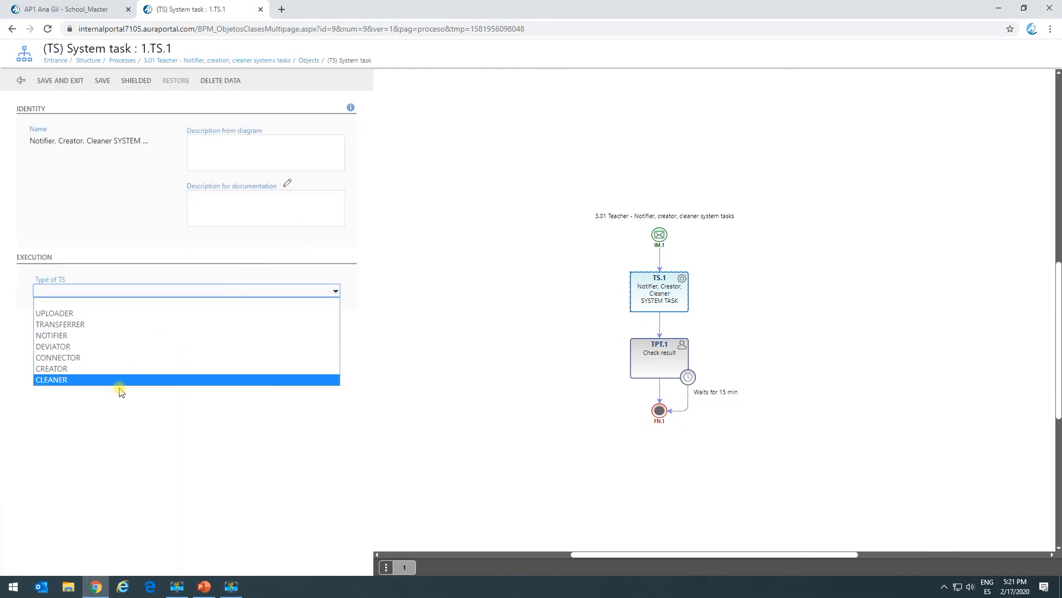
{"action": "left_click", "coordinate": [70, 379]}
{"action": "left_click", "coordinate": [128, 330]}
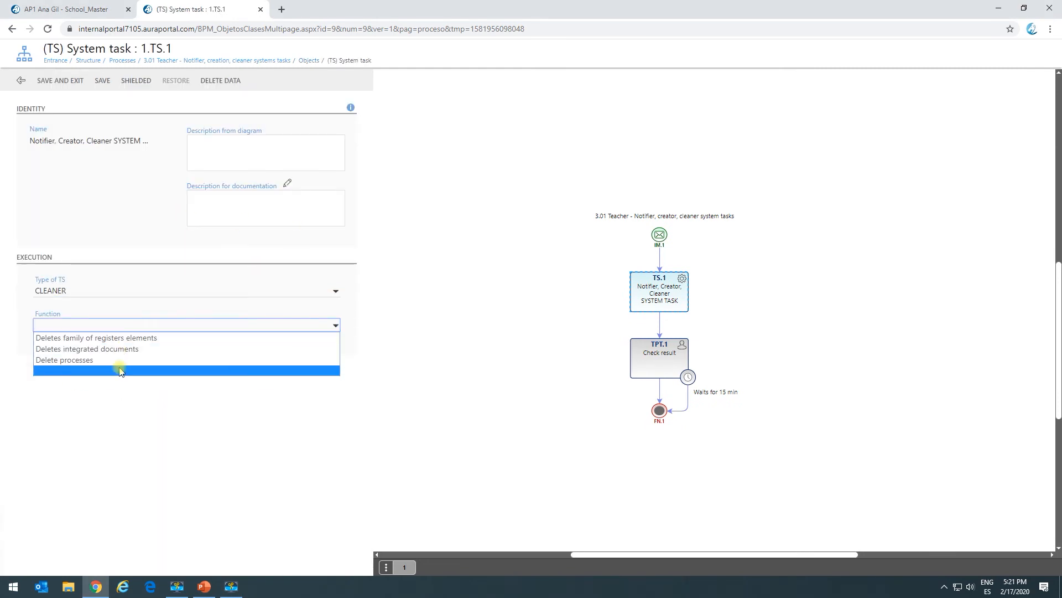
{"action": "left_click", "coordinate": [108, 339]}
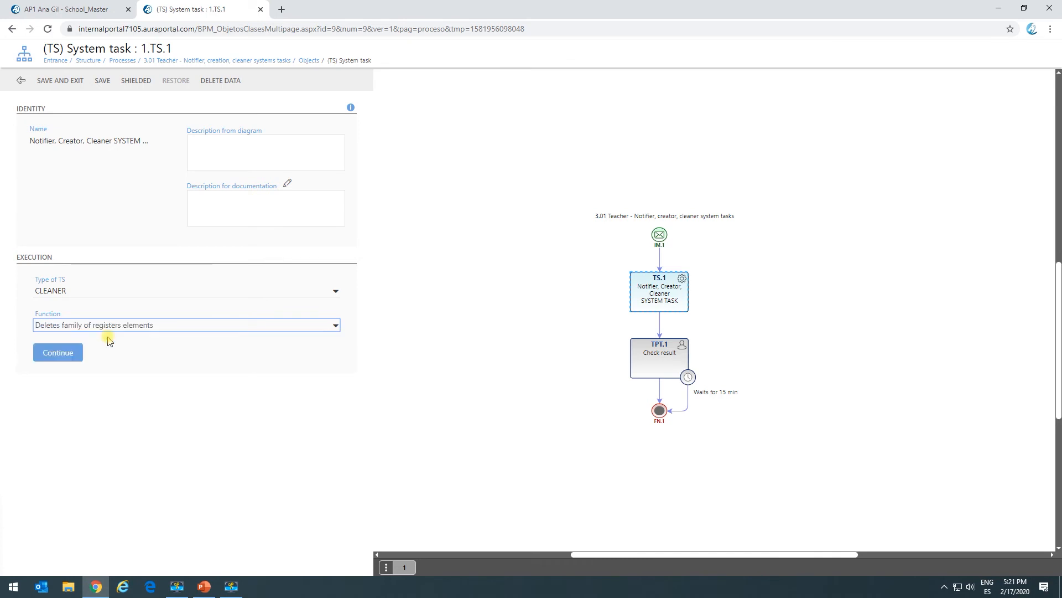
{"action": "left_click", "coordinate": [68, 353]}
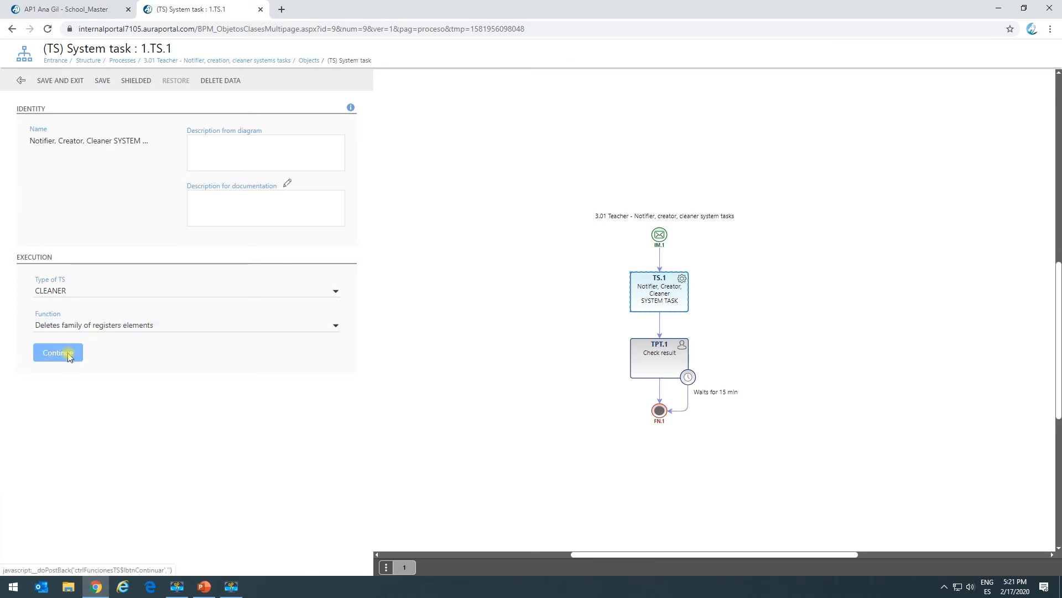
Add a deletion named asdasdc for the Insurance policies family of records
{"action": "left_click", "coordinate": [62, 326]}
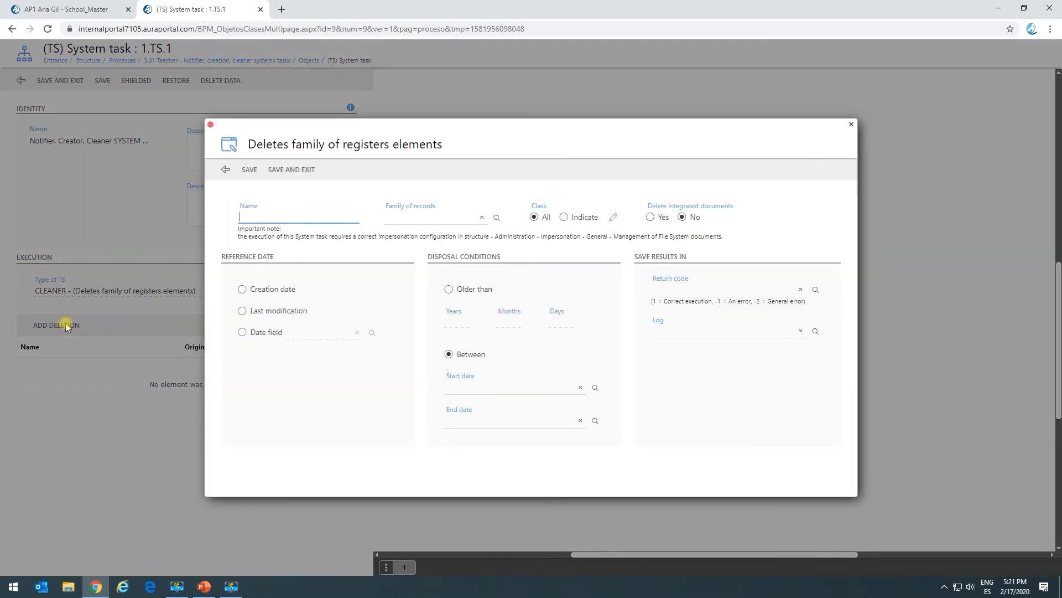
{"action": "type", "text": "asdasdc"}
{"action": "left_click", "coordinate": [493, 218]}
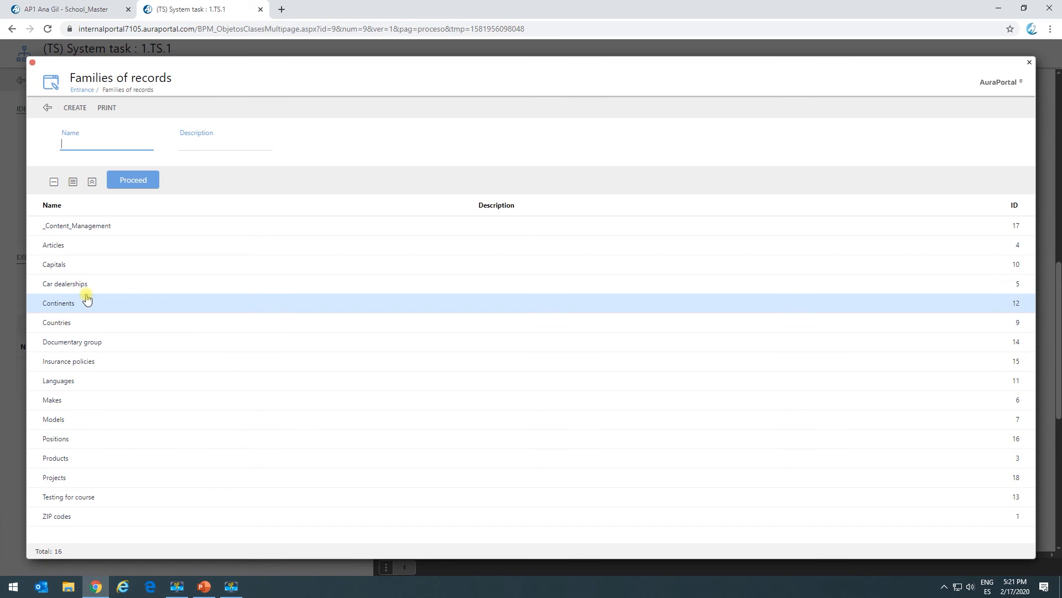
{"action": "left_click", "coordinate": [78, 361]}
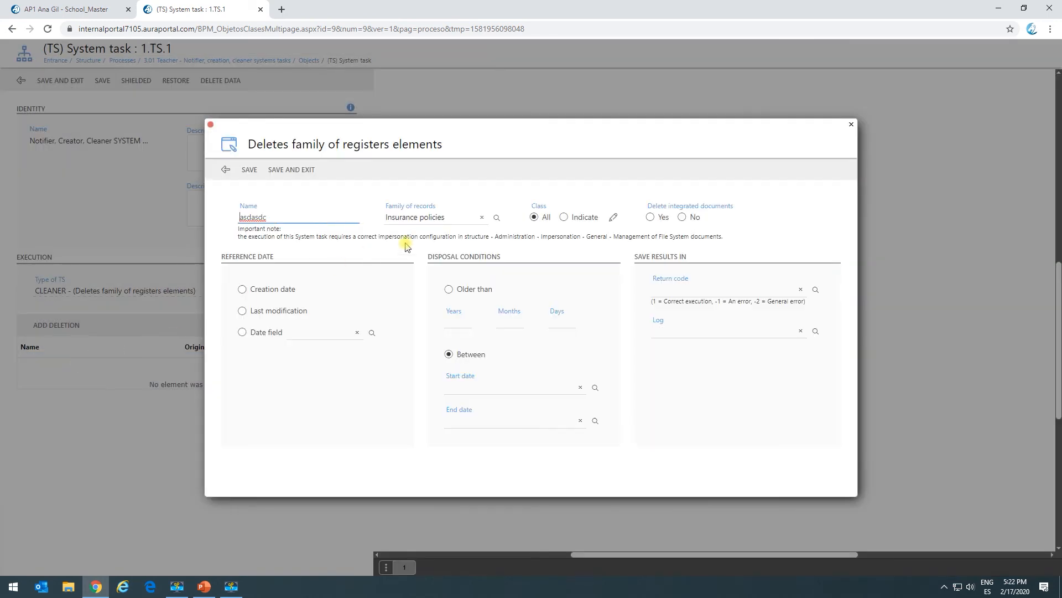
Set the deletion to elements older than 0 days by creation date, return the result in 3_Return code 1, and save the system task
{"action": "left_click", "coordinate": [244, 289]}
{"action": "left_click", "coordinate": [449, 290]}
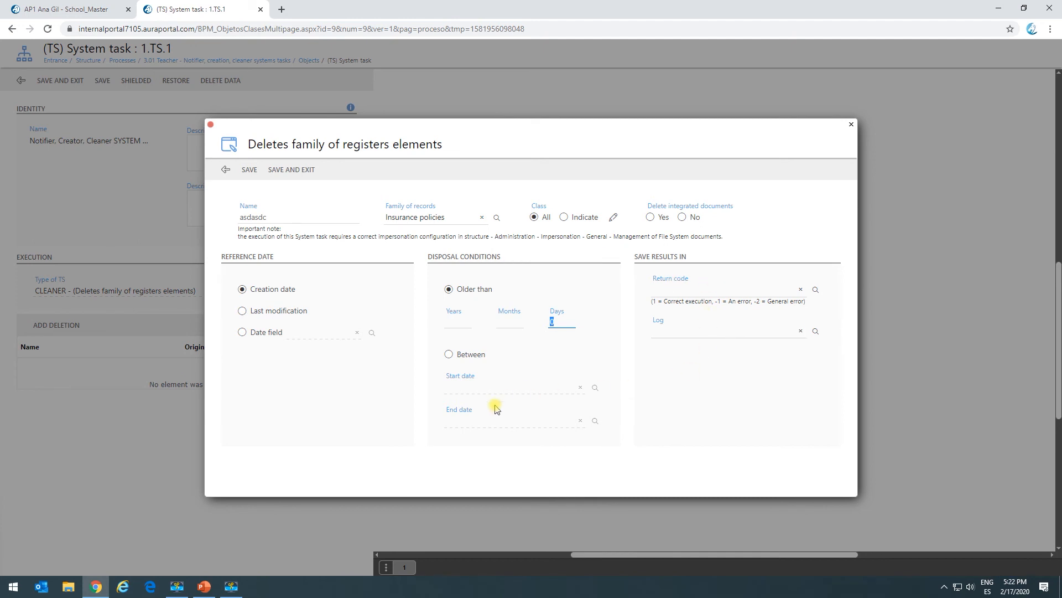
{"action": "left_click", "coordinate": [708, 289]}
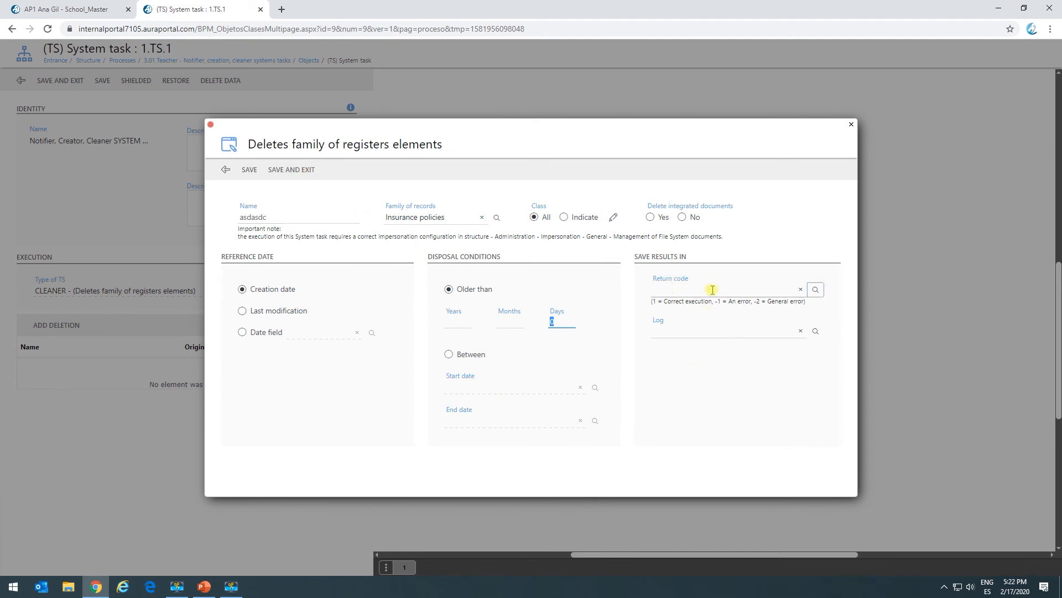
{"action": "left_click", "coordinate": [415, 276]}
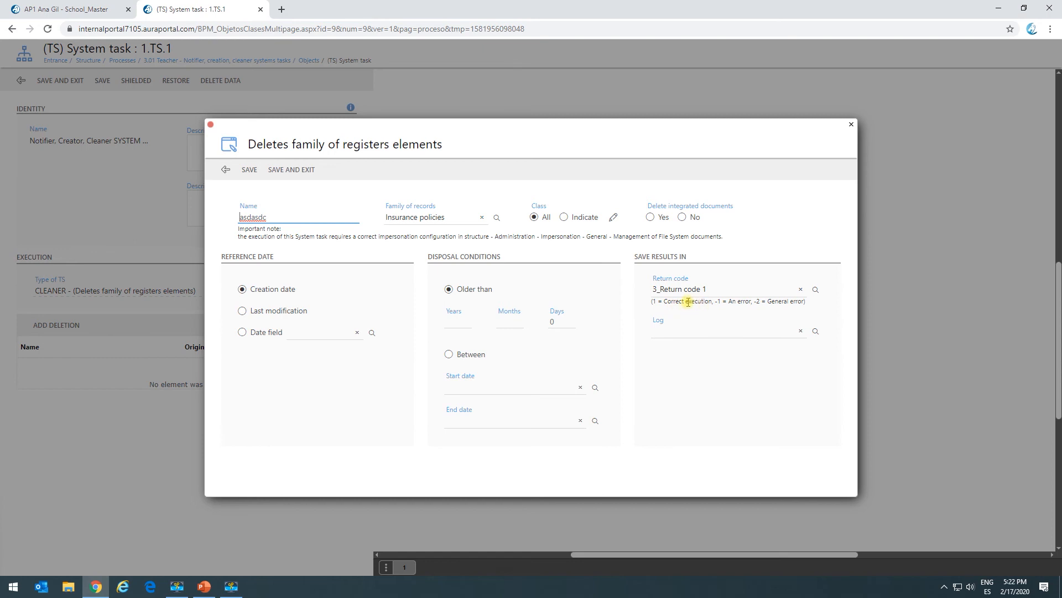
{"action": "left_click", "coordinate": [291, 170]}
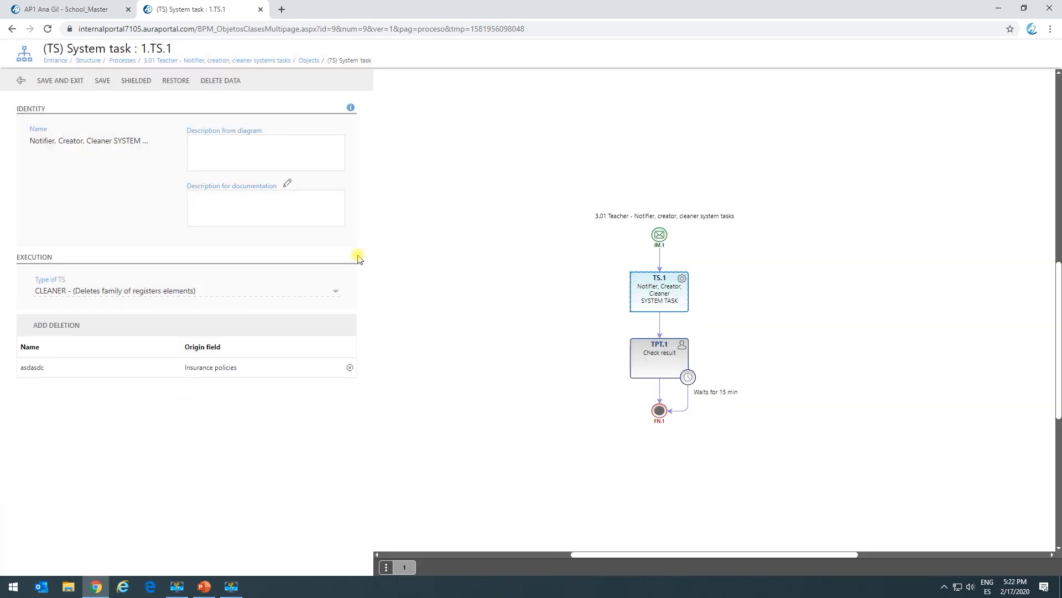
{"action": "left_click", "coordinate": [101, 82]}
List the existing records of the Insurance policies family before running the process
{"action": "left_click", "coordinate": [74, 6]}
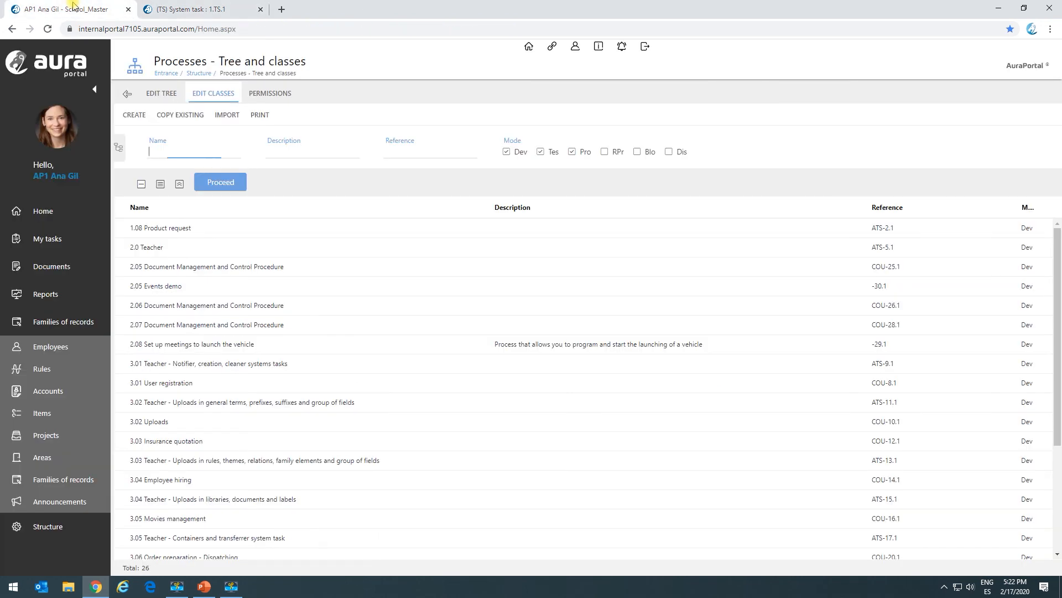
{"action": "left_click", "coordinate": [62, 483]}
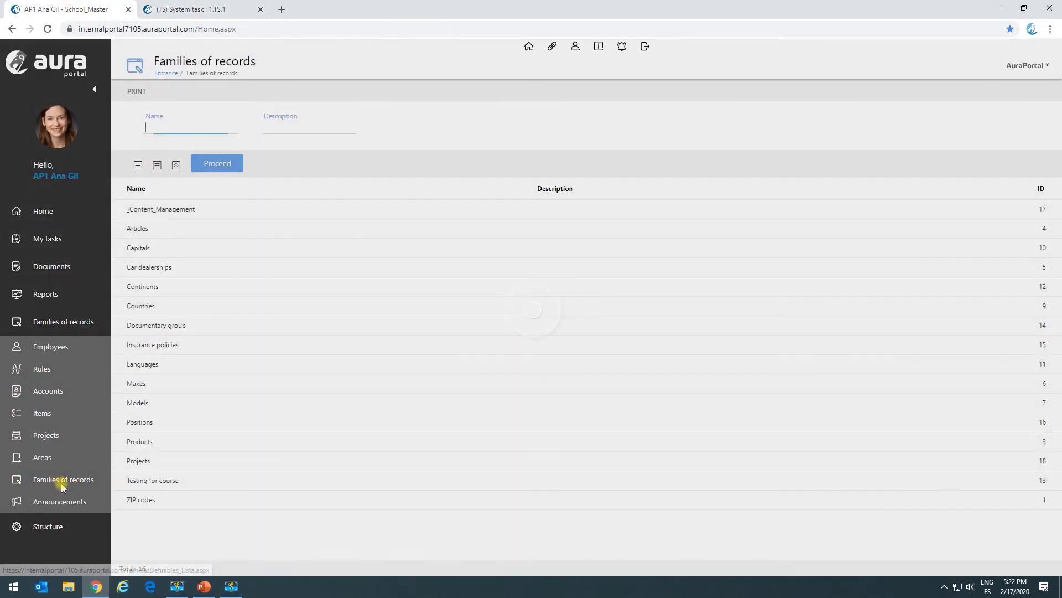
{"action": "left_click", "coordinate": [172, 344]}
{"action": "left_click", "coordinate": [262, 160]}
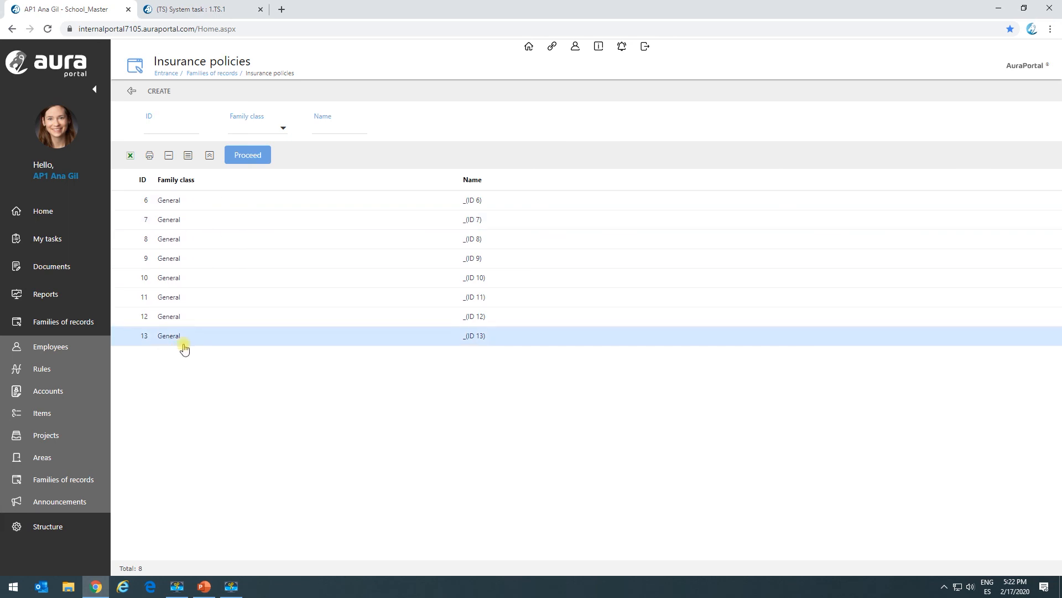
Start a new 3.01 Teacher process with an empty form from My tasks and refresh the pending task list
{"action": "left_click", "coordinate": [57, 240]}
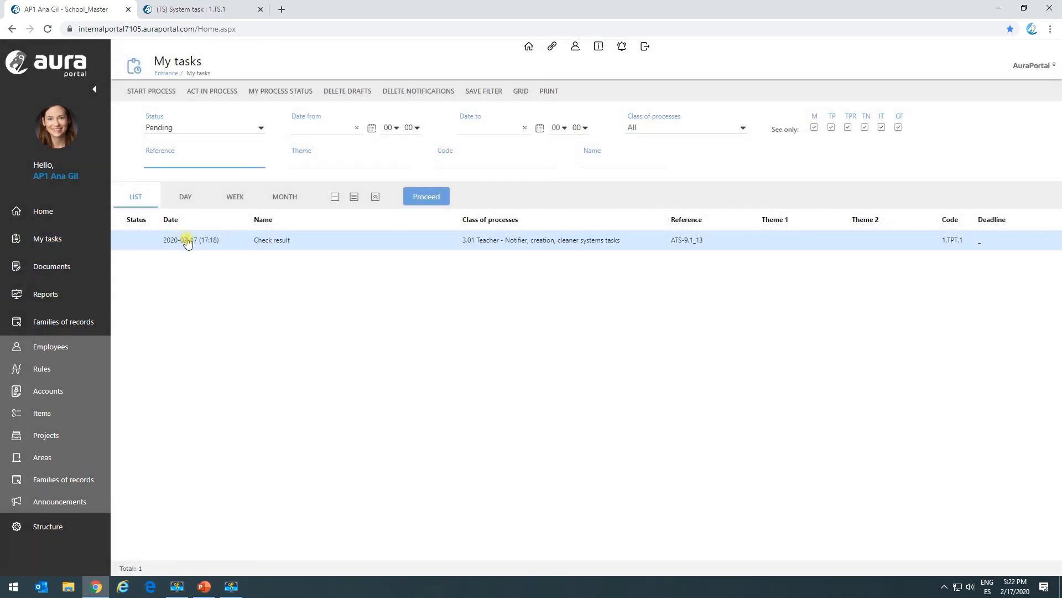
{"action": "left_click", "coordinate": [157, 93]}
{"action": "left_click", "coordinate": [274, 272]}
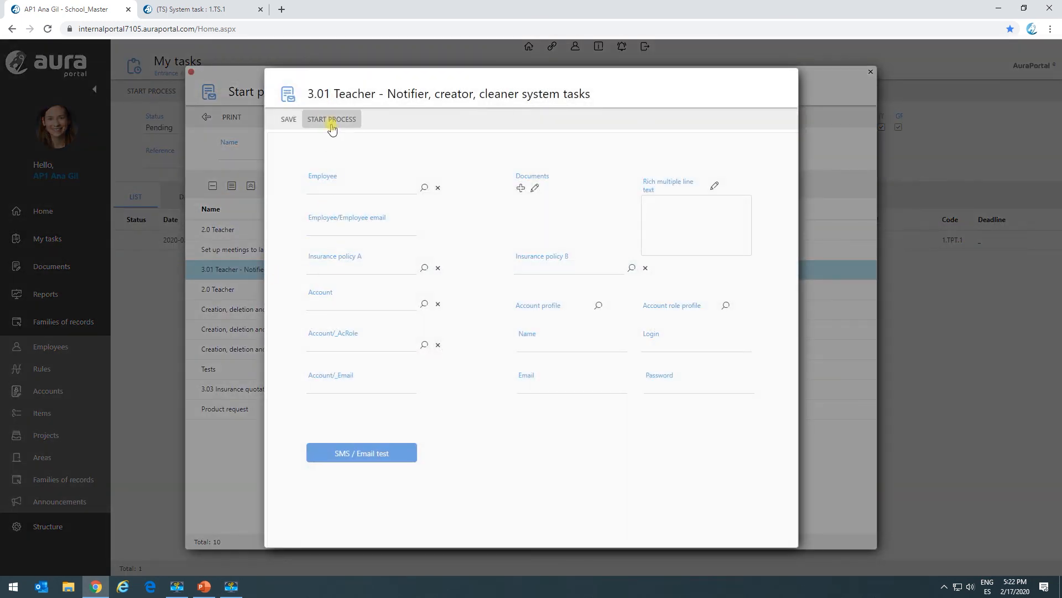
{"action": "left_click", "coordinate": [331, 120]}
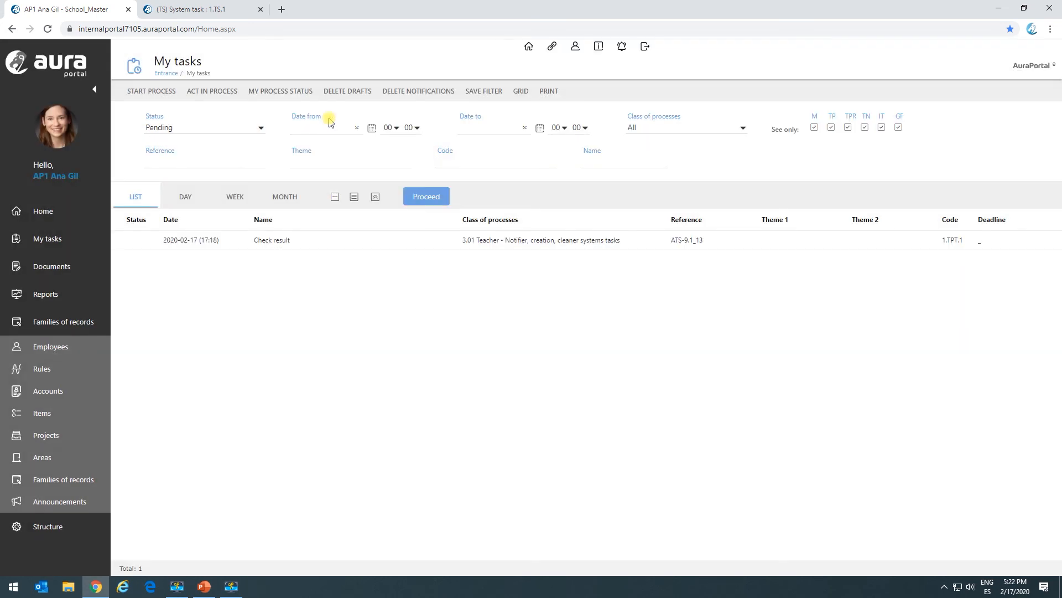
{"action": "left_click", "coordinate": [422, 198]}
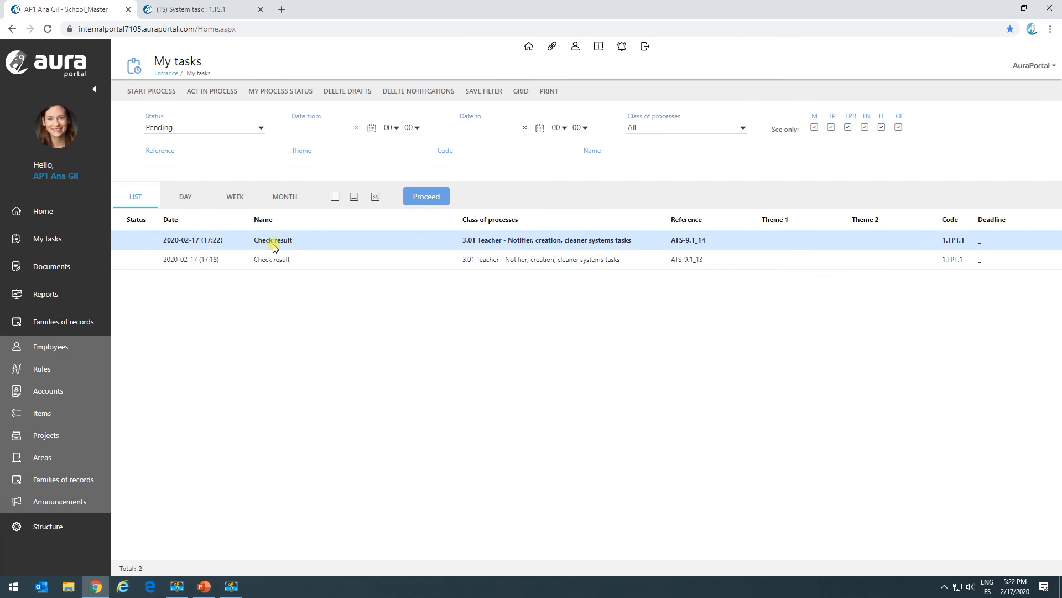
Check the Return code 1 value in the new Check result task and return to the task list
{"action": "left_click", "coordinate": [274, 244]}
{"action": "left_click", "coordinate": [393, 353]}
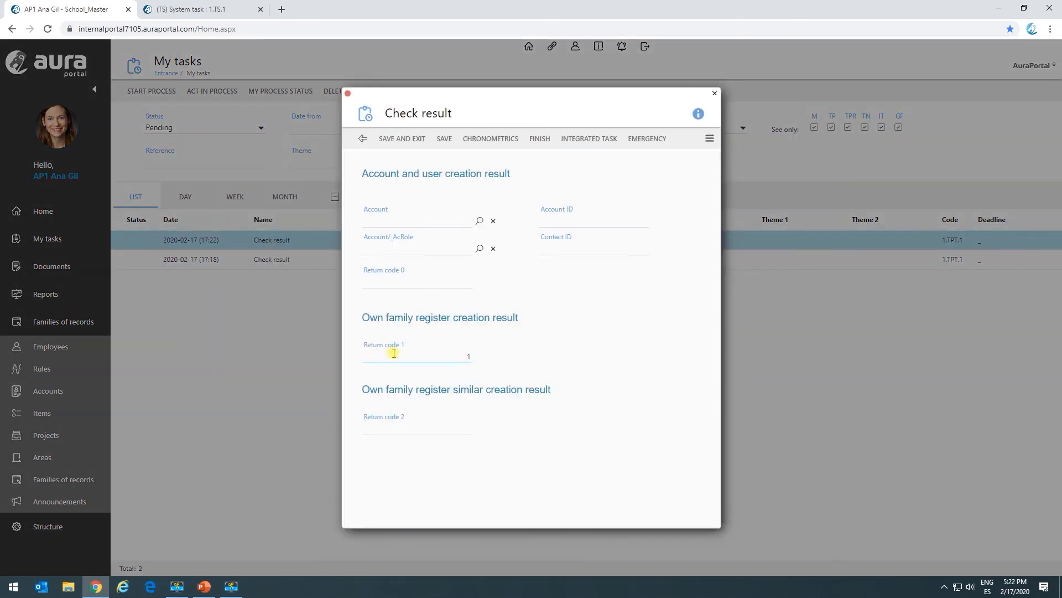
{"action": "left_click", "coordinate": [364, 139]}
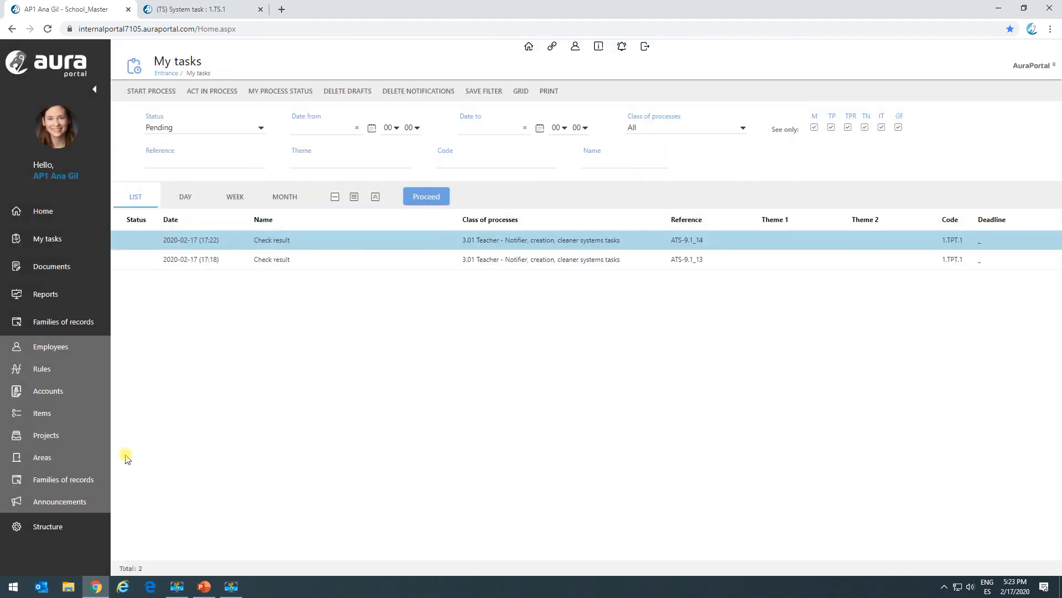
List the Insurance policies records again to check the effect of the deletion
{"action": "left_click", "coordinate": [58, 484]}
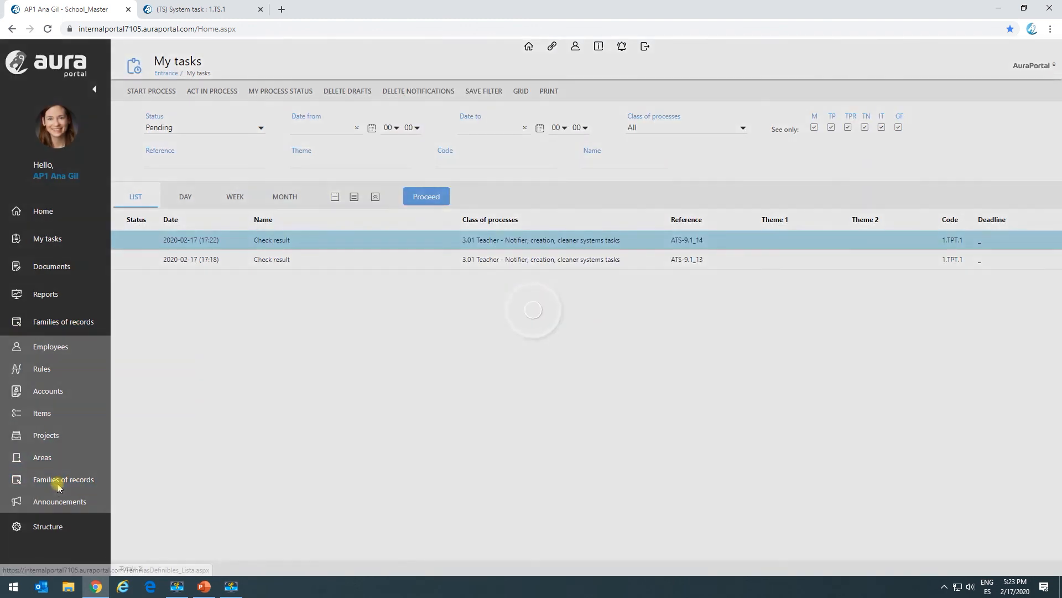
{"action": "left_click", "coordinate": [160, 346]}
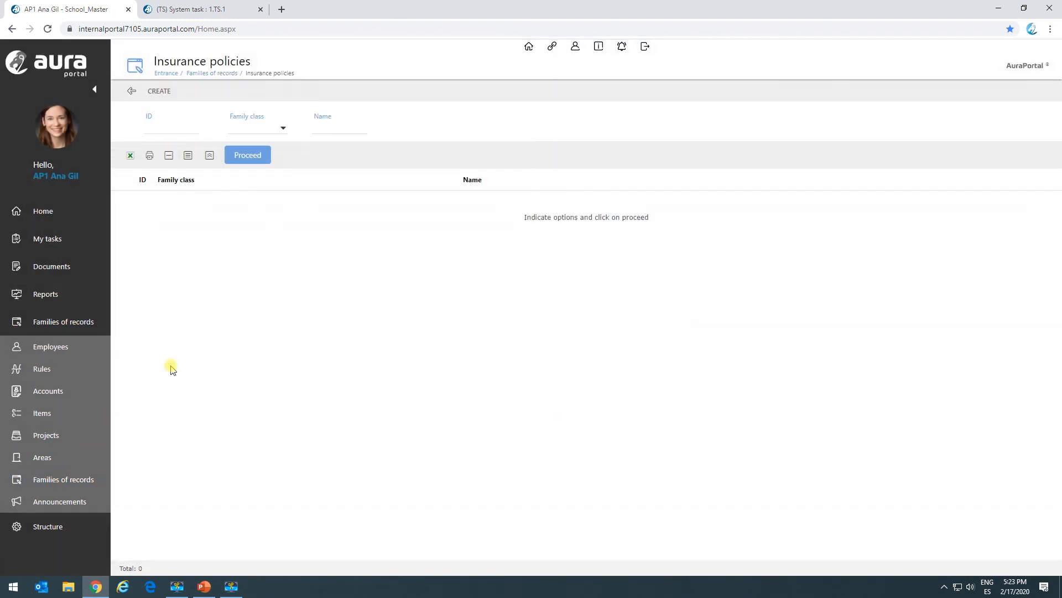
{"action": "left_click", "coordinate": [252, 162]}
Open the asdasdc deletion of the TS.1 system task to review its settings
{"action": "left_click", "coordinate": [172, 7]}
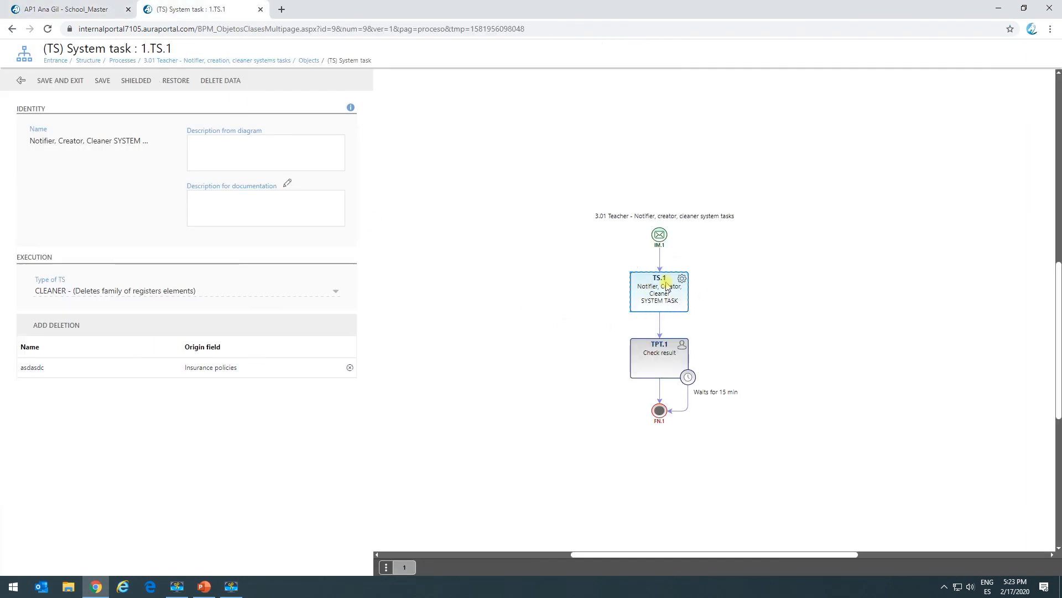
{"action": "double_click", "coordinate": [177, 367]}
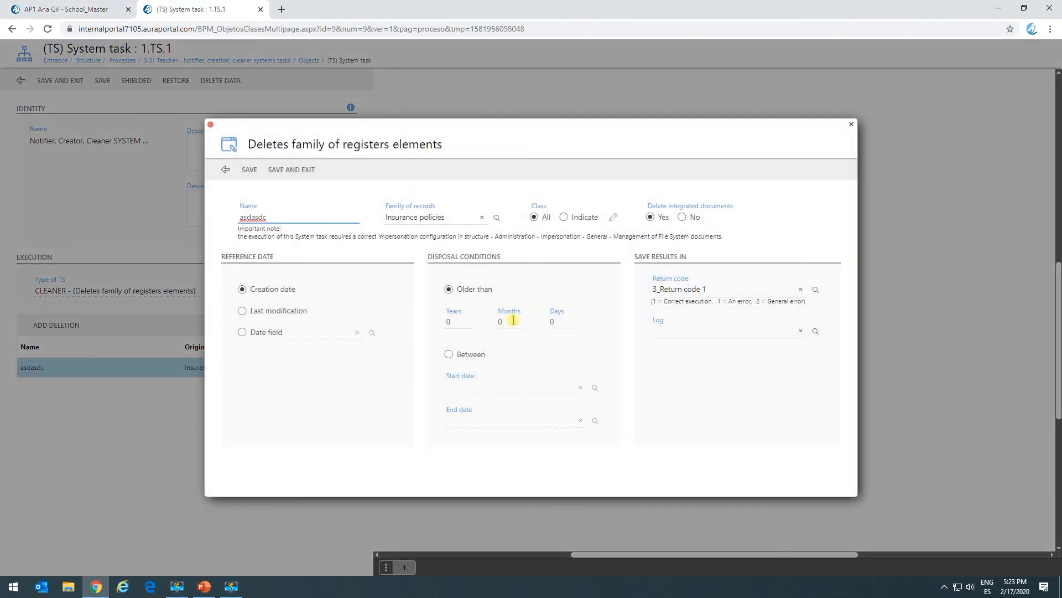